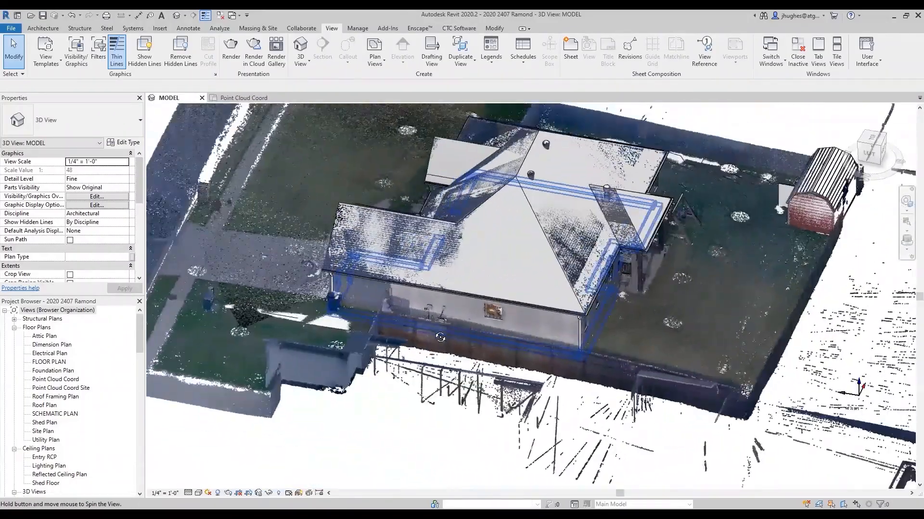
- Examine the rear porch stair railing closely against the point cloud, from its upper end down to the bottom post
{"action": "scroll", "coordinate": [498, 311], "scroll_direction": "up", "scroll_amount": 10}
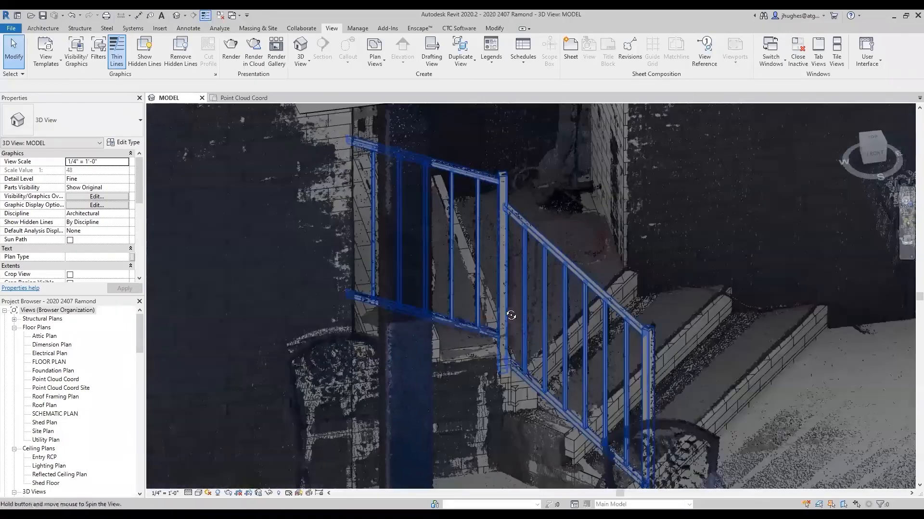
{"action": "middle_click_drag", "start_coordinate": [511, 315], "coordinate": [529, 260], "text": "shift"}
{"action": "left_click", "coordinate": [542, 253]}
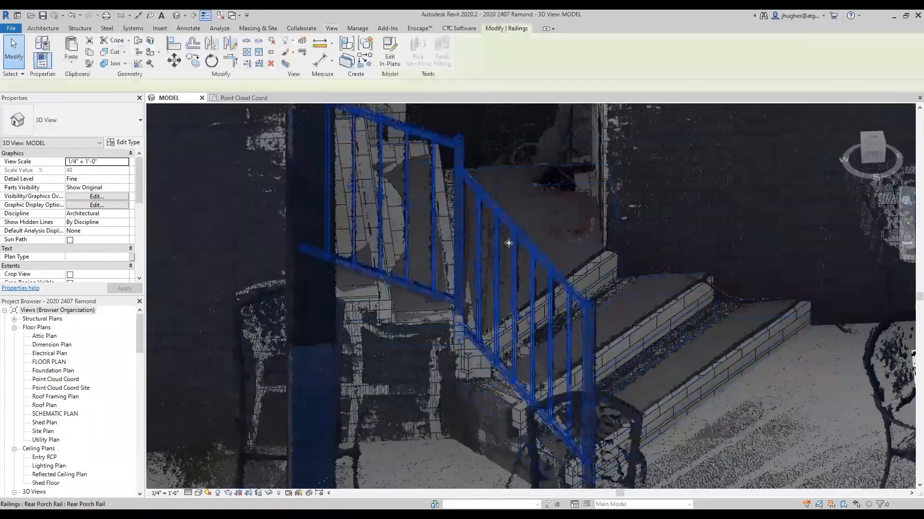
{"action": "middle_click_drag", "start_coordinate": [466, 237], "coordinate": [417, 220], "text": "shift"}
{"action": "middle_click_drag", "start_coordinate": [350, 126], "coordinate": [349, 243]}
{"action": "scroll", "coordinate": [353, 197], "scroll_direction": "up", "scroll_amount": 3}
{"action": "scroll", "coordinate": [354, 197], "scroll_direction": "up", "scroll_amount": 3}
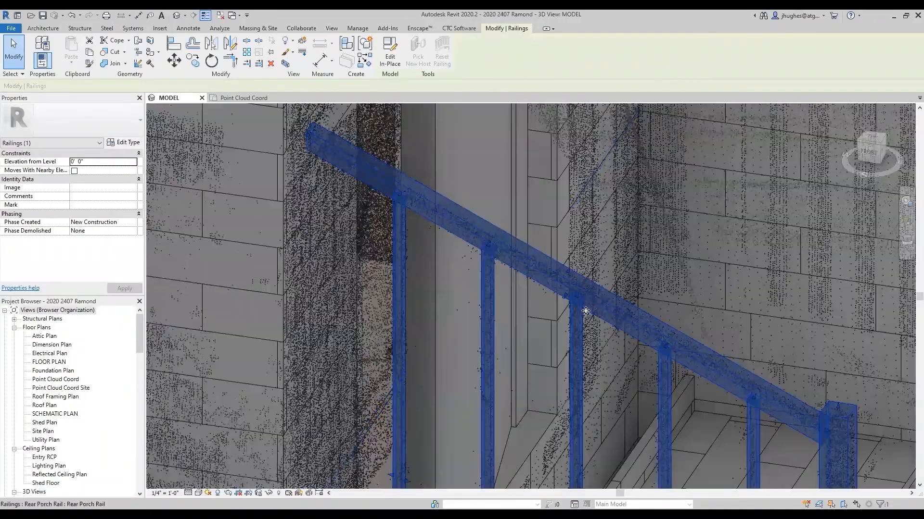
{"action": "middle_click_drag", "start_coordinate": [587, 317], "coordinate": [449, 123]}
{"action": "scroll", "coordinate": [543, 244], "scroll_direction": "down", "scroll_amount": 1}
{"action": "scroll", "coordinate": [659, 346], "scroll_direction": "down", "scroll_amount": 1}
{"action": "middle_click_drag", "start_coordinate": [659, 347], "coordinate": [556, 72]}
{"action": "scroll", "coordinate": [450, 144], "scroll_direction": "down", "scroll_amount": 4}
{"action": "middle_click_drag", "start_coordinate": [432, 140], "coordinate": [470, 171]}
{"action": "scroll", "coordinate": [469, 171], "scroll_direction": "down", "scroll_amount": 5}
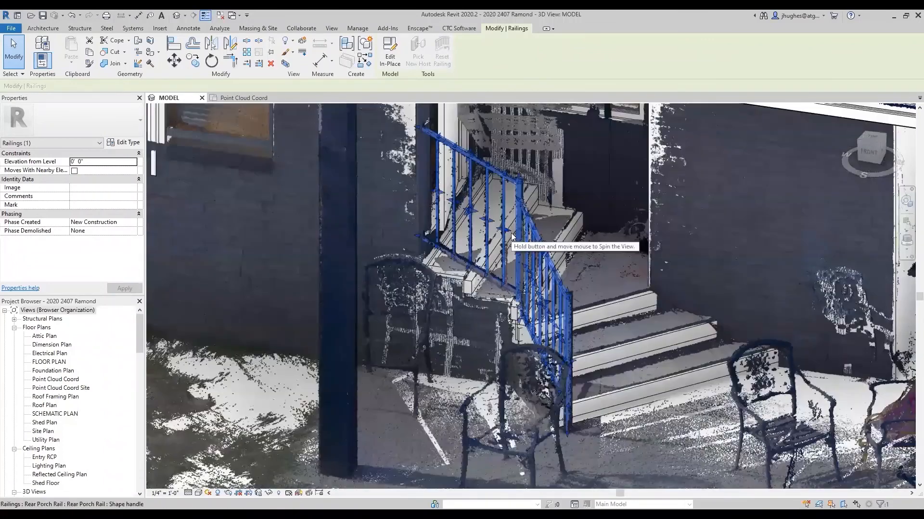
{"action": "middle_click_drag", "start_coordinate": [509, 239], "coordinate": [488, 236]}
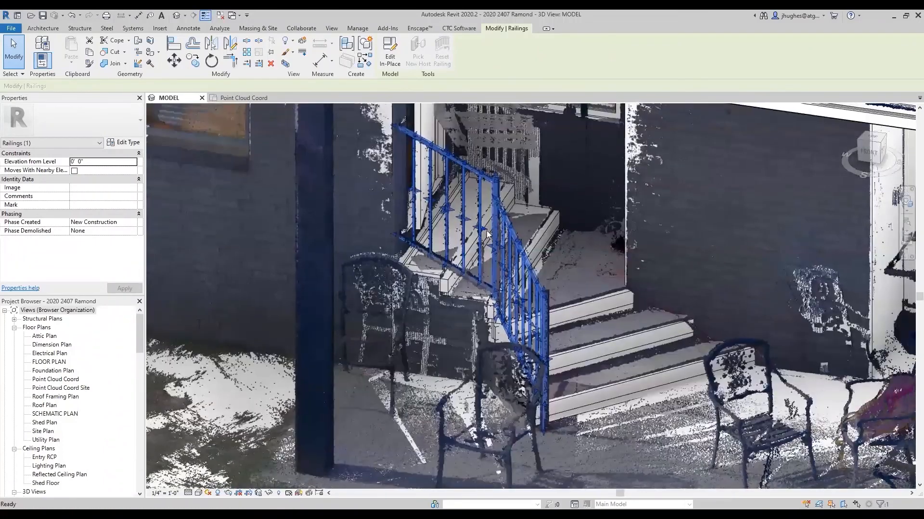
- Turn off the display of all point clouds in the MODEL 3D view
{"action": "key", "text": "v"}
{"action": "key", "text": "g"}
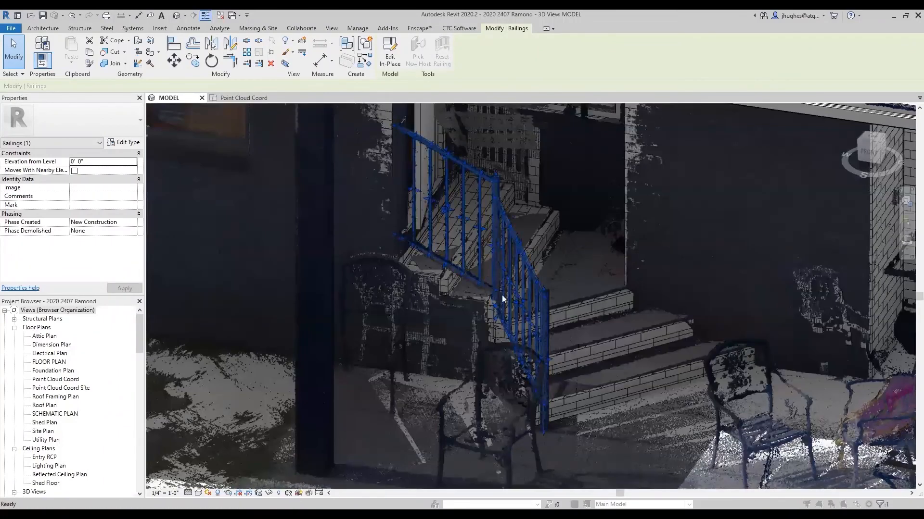
{"action": "left_click", "coordinate": [816, 122]}
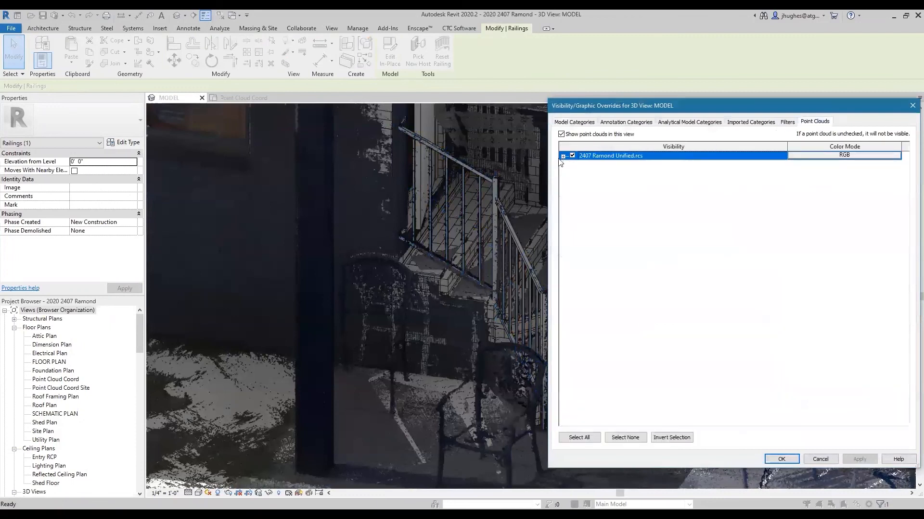
{"action": "left_click", "coordinate": [561, 134]}
{"action": "left_click", "coordinate": [860, 459]}
{"action": "left_click", "coordinate": [781, 460]}
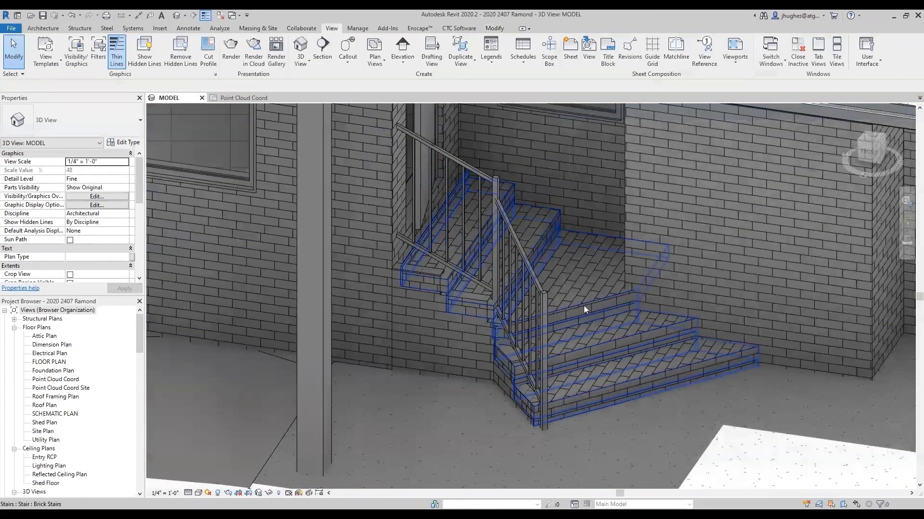
- Open the rear porch railing for in-place editing and check its individual extrusions
{"action": "left_click", "coordinate": [544, 296]}
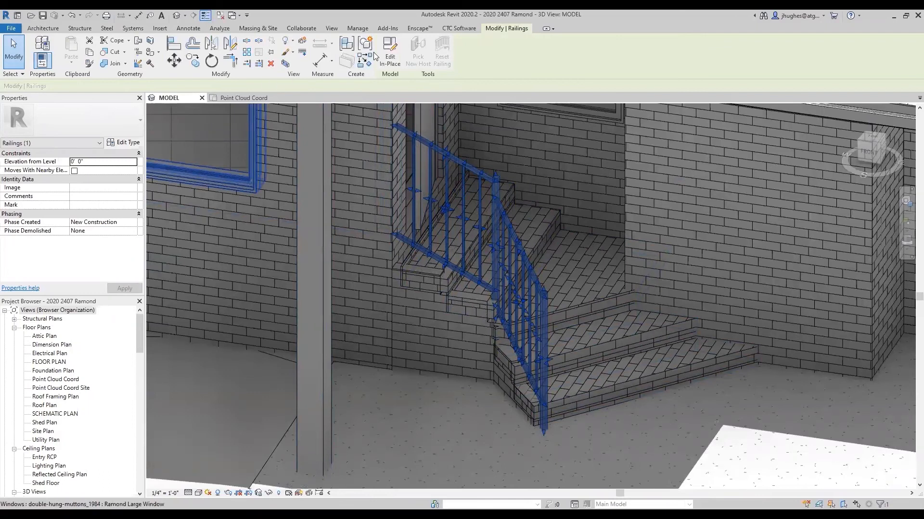
{"action": "left_click", "coordinate": [390, 53]}
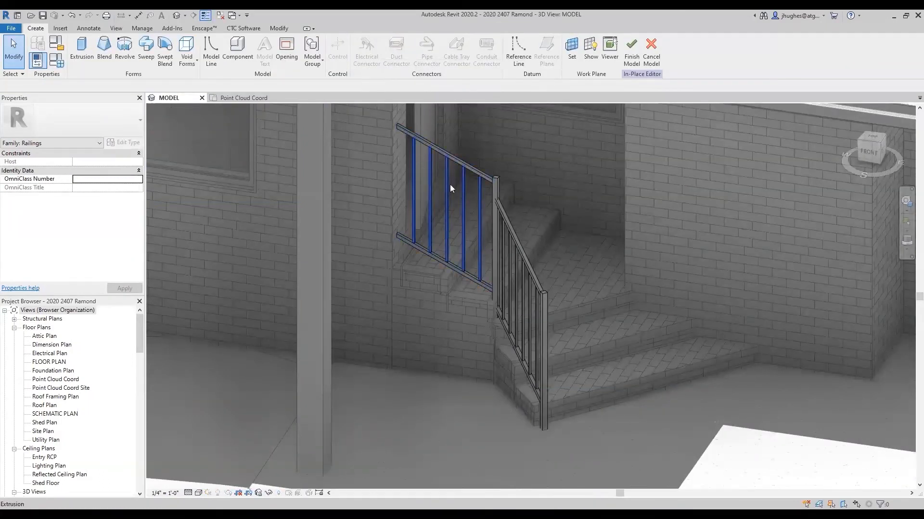
{"action": "left_click", "coordinate": [495, 194]}
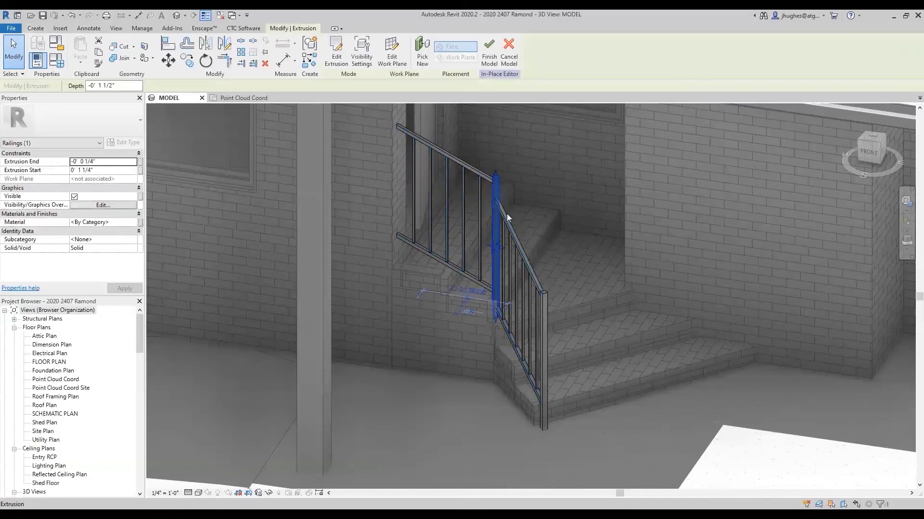
{"action": "key", "text": "Escape"}
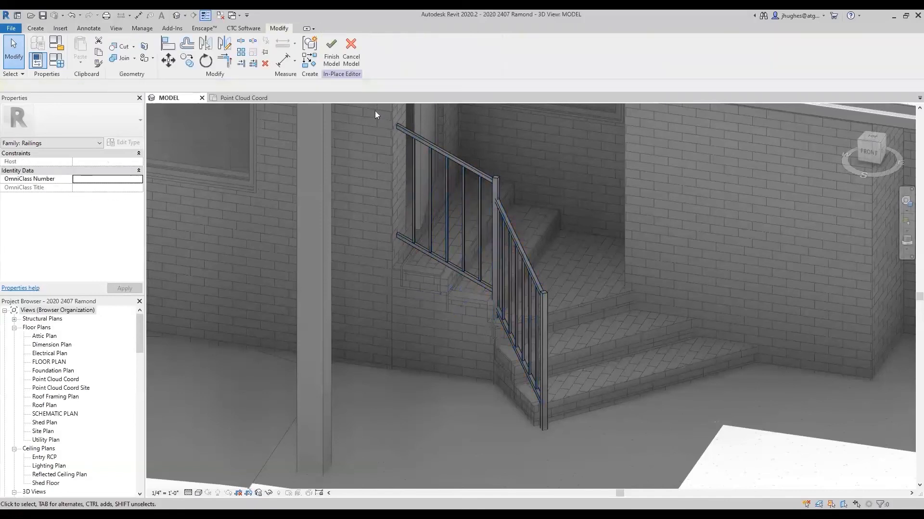
- Group all the railing extrusions into a model group named Ramond Back Porch Railing
{"action": "left_click_drag", "start_coordinate": [555, 351], "coordinate": [584, 452]}
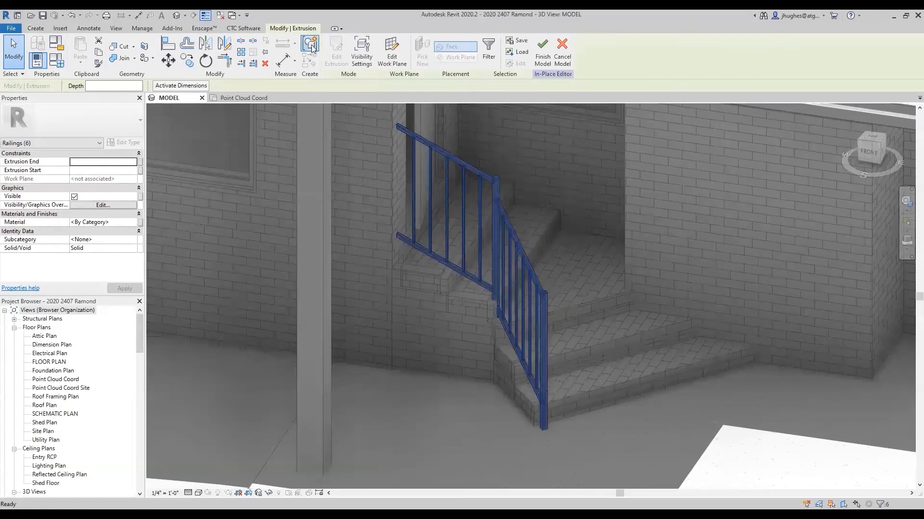
{"action": "left_click", "coordinate": [310, 44]}
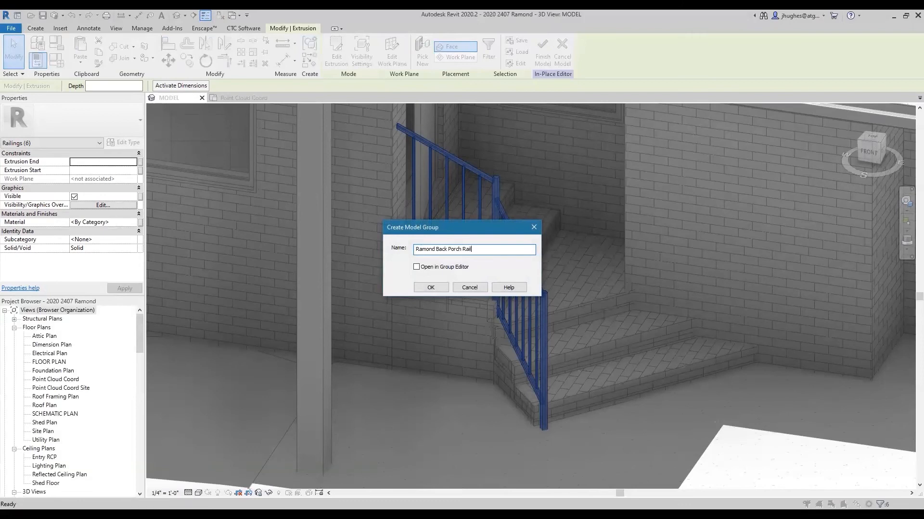
{"action": "left_click", "coordinate": [431, 287]}
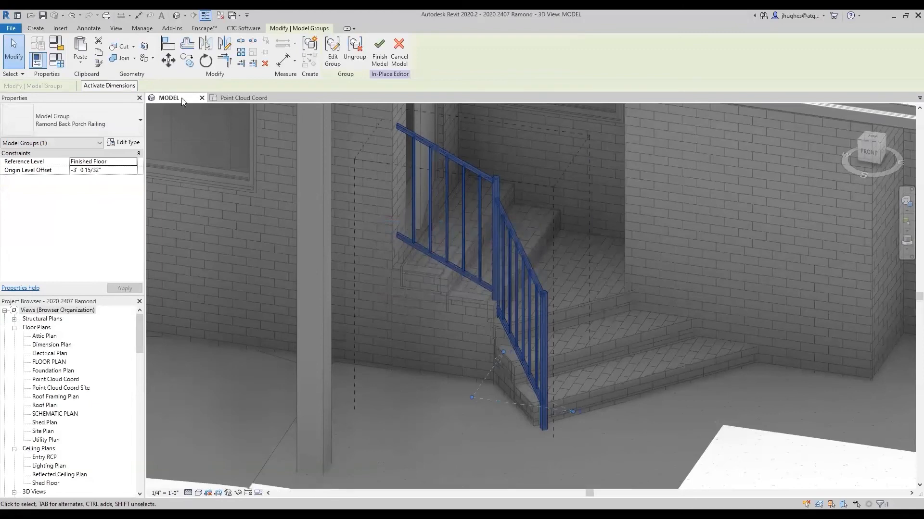
- Save the Ramond Back Porch Railing group as a Revit family file on the Desktop, keeping the group's name as file name
{"action": "left_click", "coordinate": [12, 28]}
{"action": "mouse_move", "coordinate": [64, 139]}
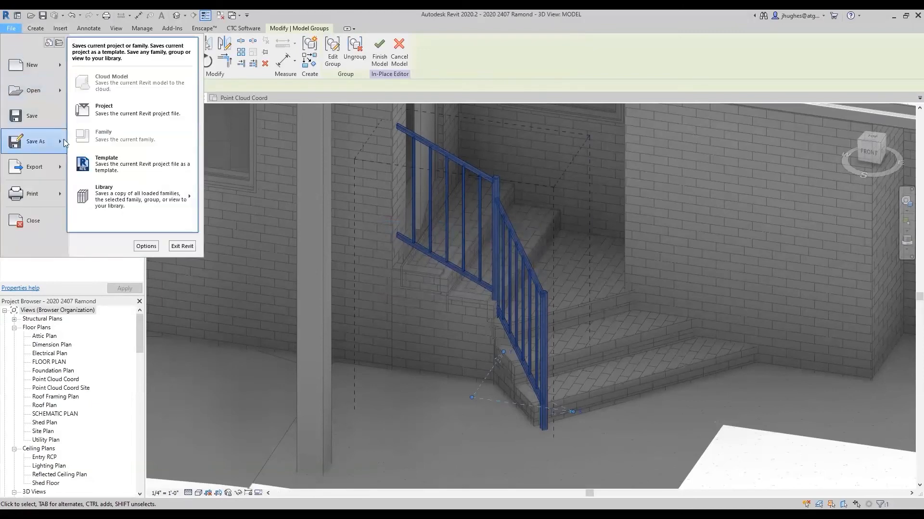
{"action": "mouse_move", "coordinate": [178, 200]}
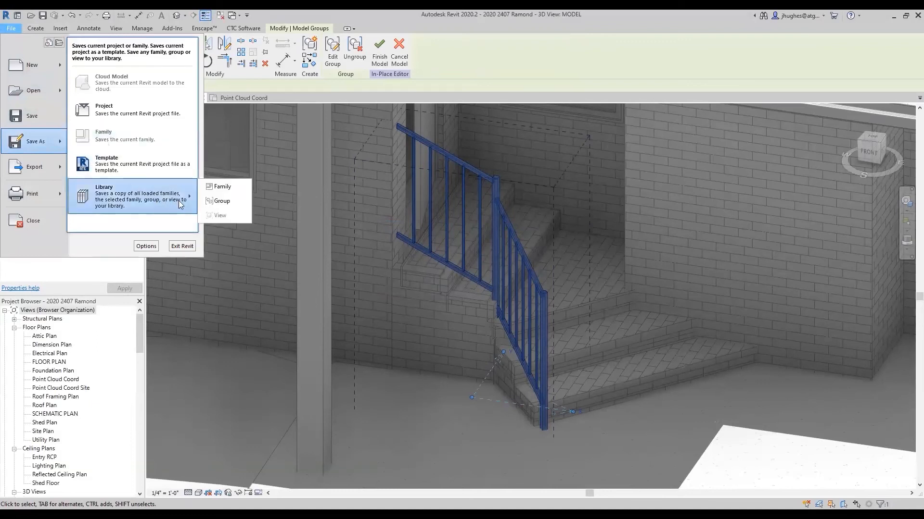
{"action": "left_click", "coordinate": [236, 202]}
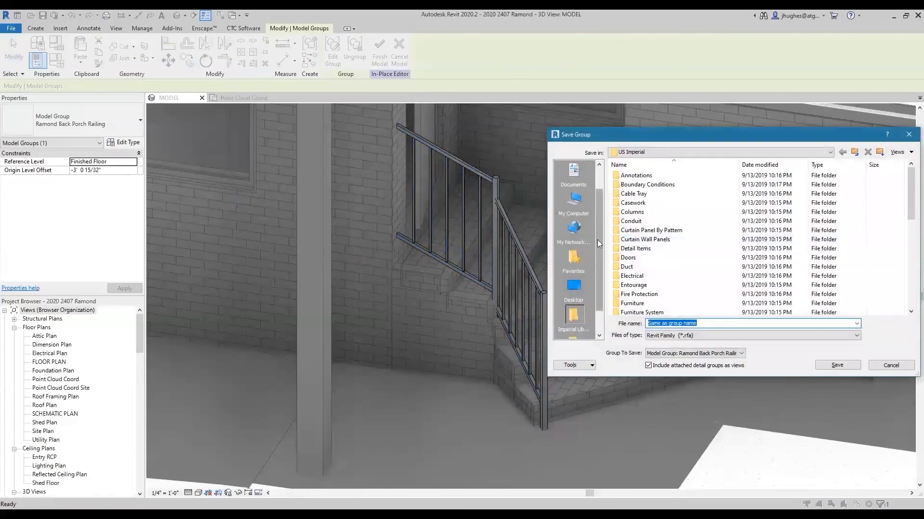
{"action": "left_click", "coordinate": [574, 288]}
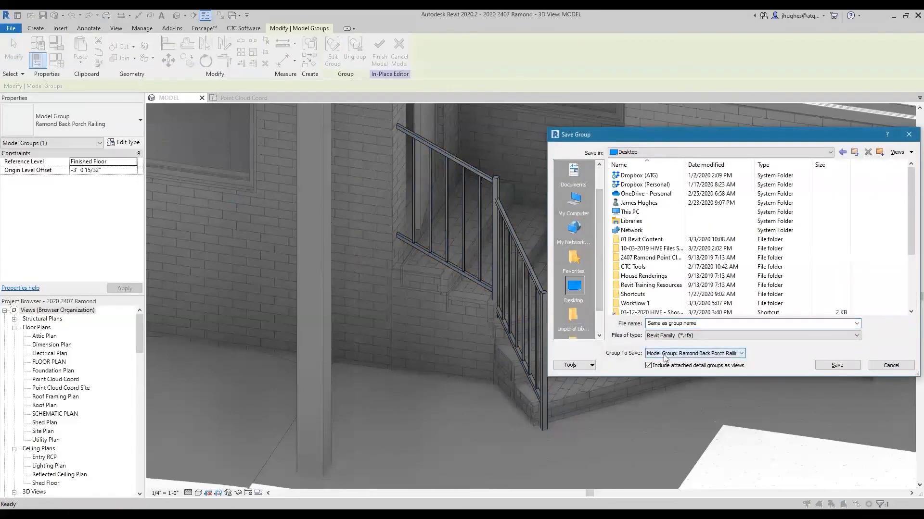
{"action": "left_click", "coordinate": [694, 354]}
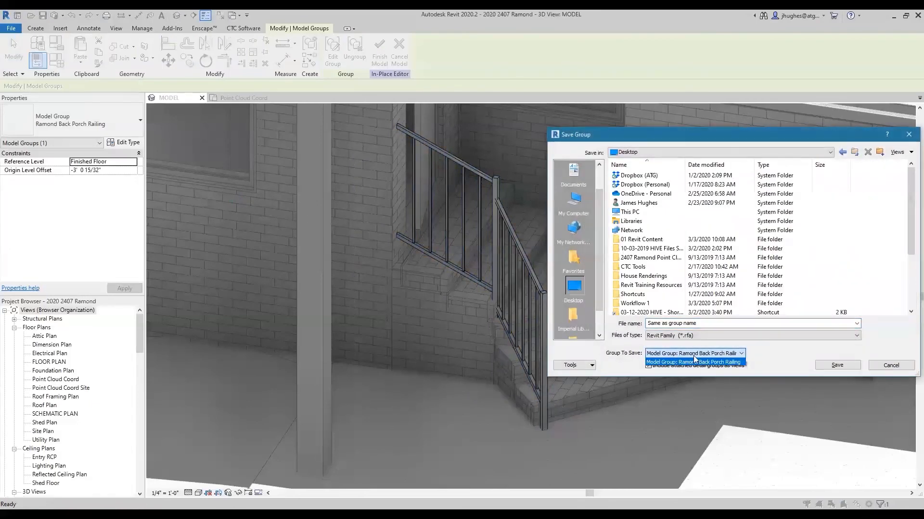
{"action": "left_click", "coordinate": [764, 357]}
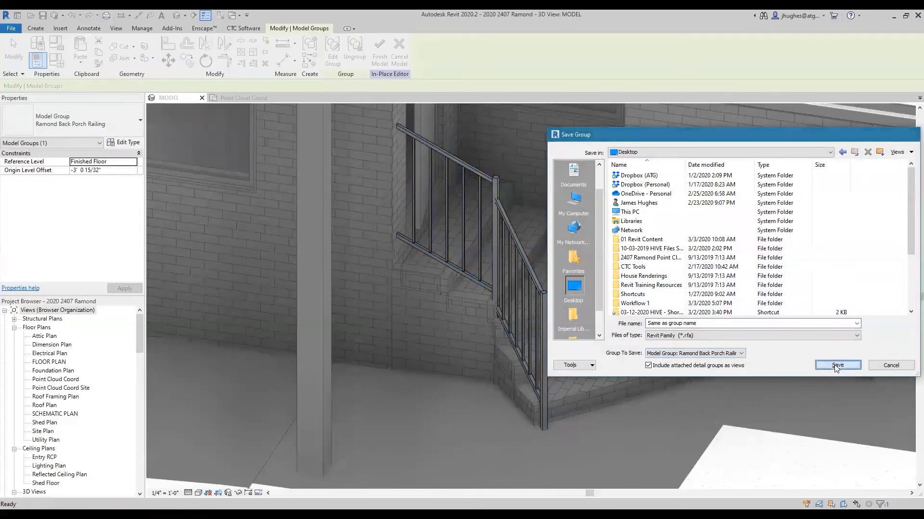
{"action": "left_click", "coordinate": [837, 366]}
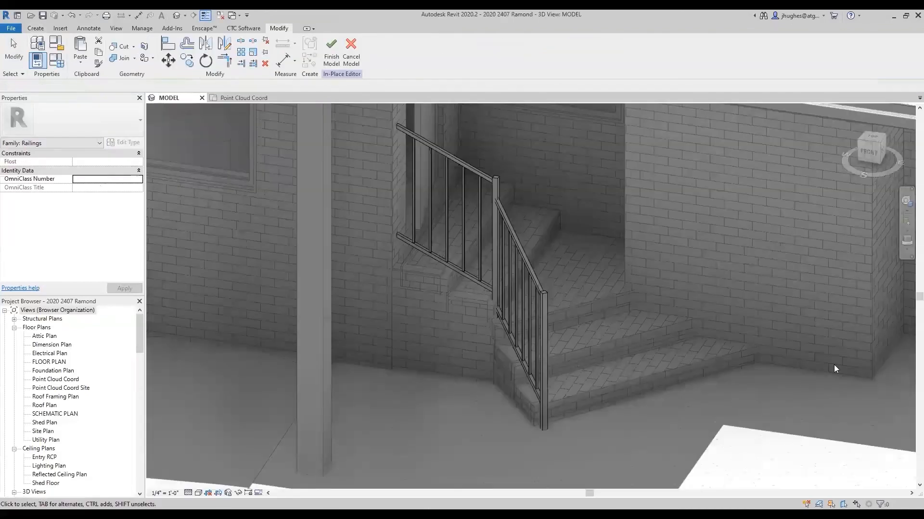
- Ungroup the railing's model group and finish the in-place model
{"action": "left_click", "coordinate": [431, 192]}
{"action": "left_click", "coordinate": [355, 51]}
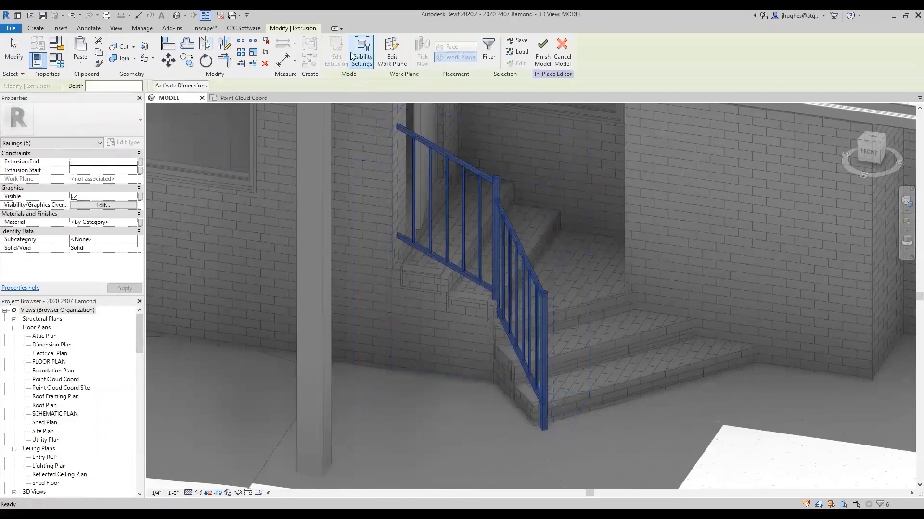
{"action": "left_click", "coordinate": [542, 55]}
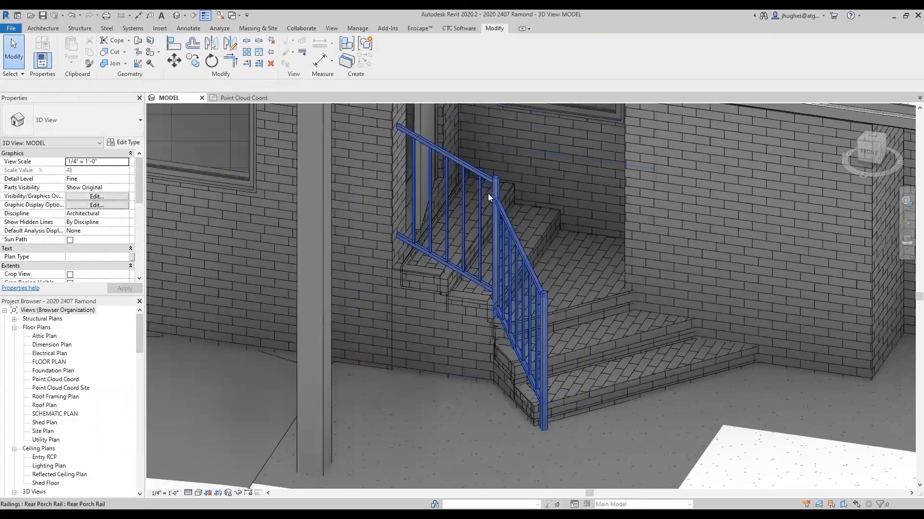
{"action": "left_click", "coordinate": [489, 192]}
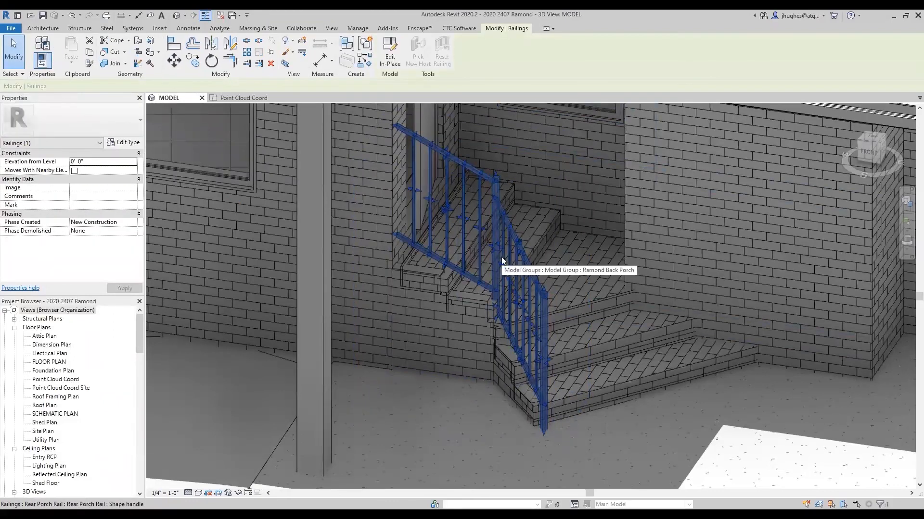
{"action": "key", "text": "Escape"}
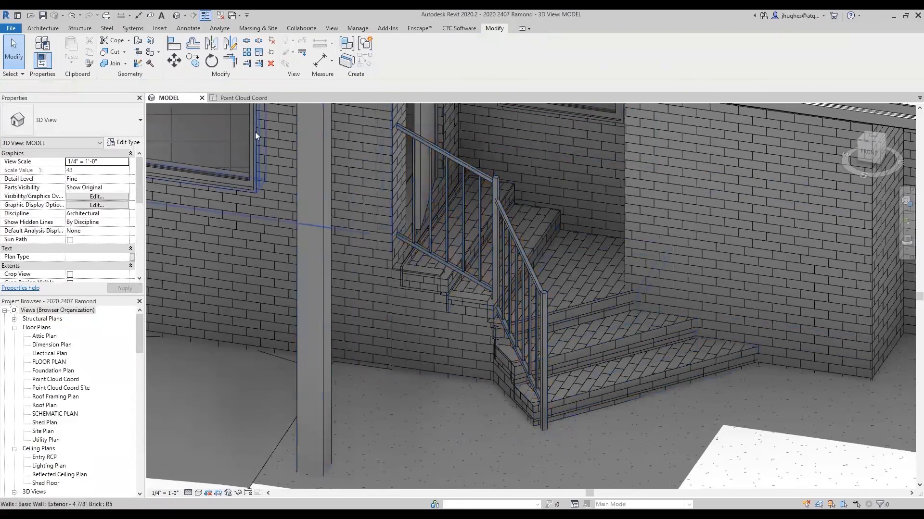
- Open the Ramond Back Porch Railing family file from the Desktop
{"action": "left_click", "coordinate": [10, 30]}
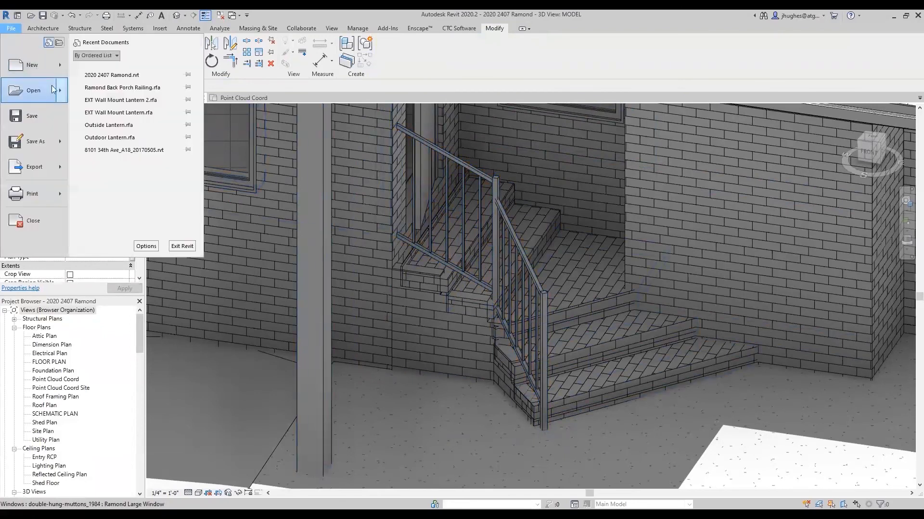
{"action": "mouse_move", "coordinate": [61, 89]}
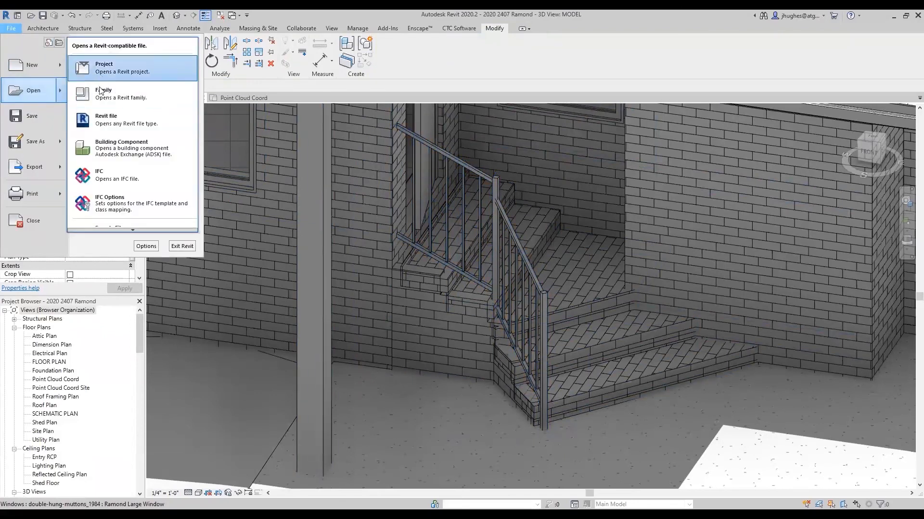
{"action": "left_click", "coordinate": [114, 98]}
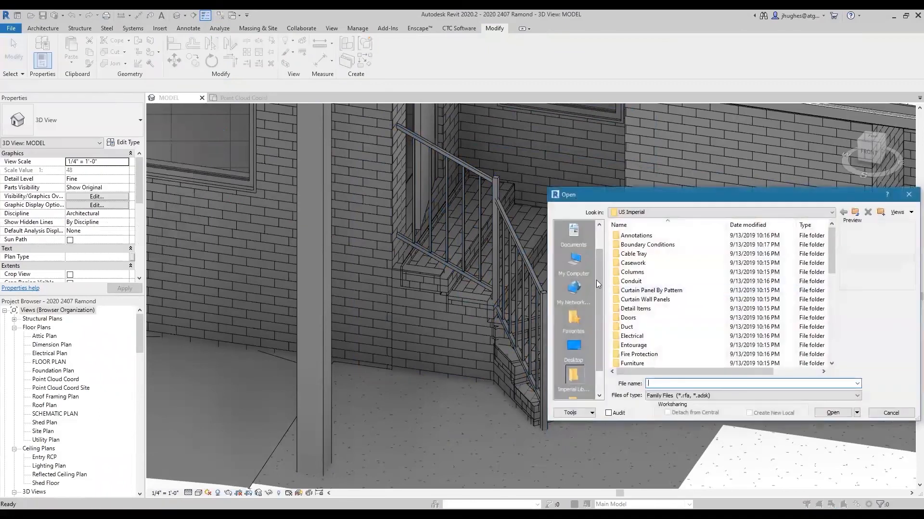
{"action": "left_click", "coordinate": [574, 348]}
{"action": "scroll", "coordinate": [682, 354], "scroll_direction": "down", "scroll_amount": 5}
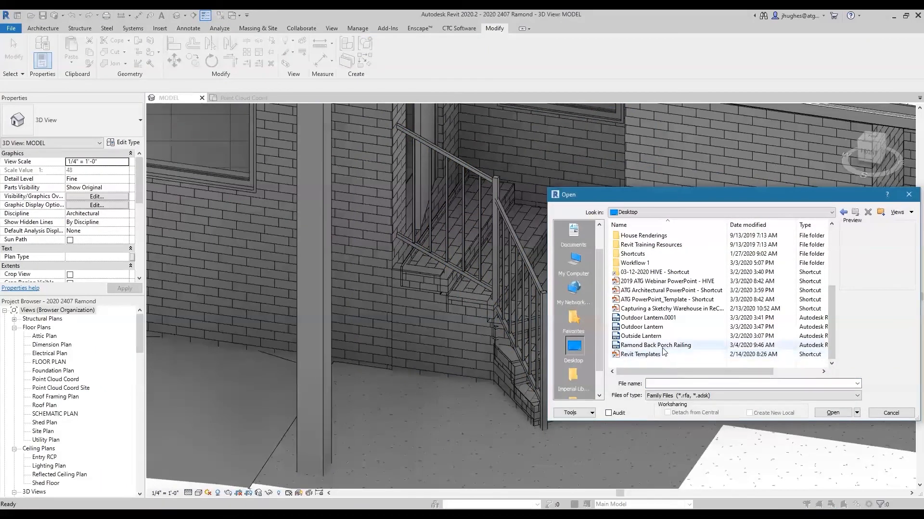
{"action": "left_click", "coordinate": [663, 346]}
{"action": "left_click", "coordinate": [833, 414]}
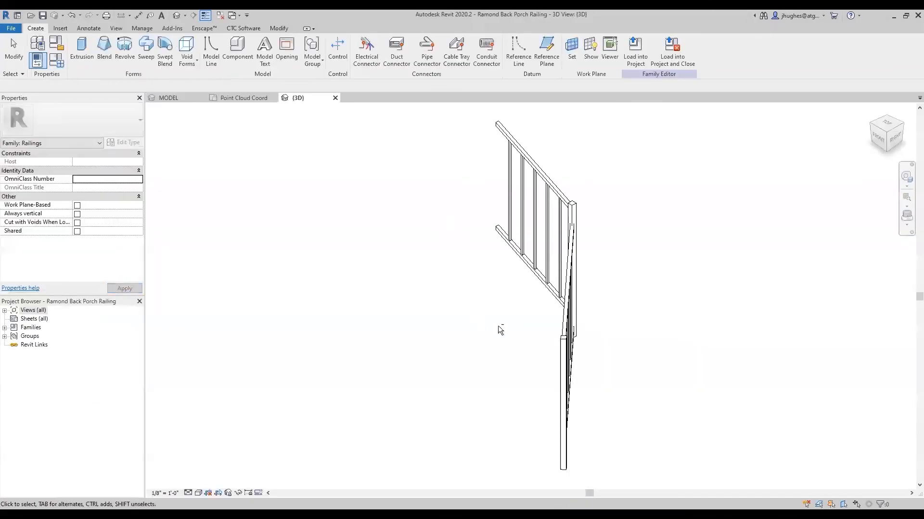
- Open the railing family's Finished Floor plan view
{"action": "middle_click_drag", "start_coordinate": [498, 325], "coordinate": [366, 299], "text": "shift"}
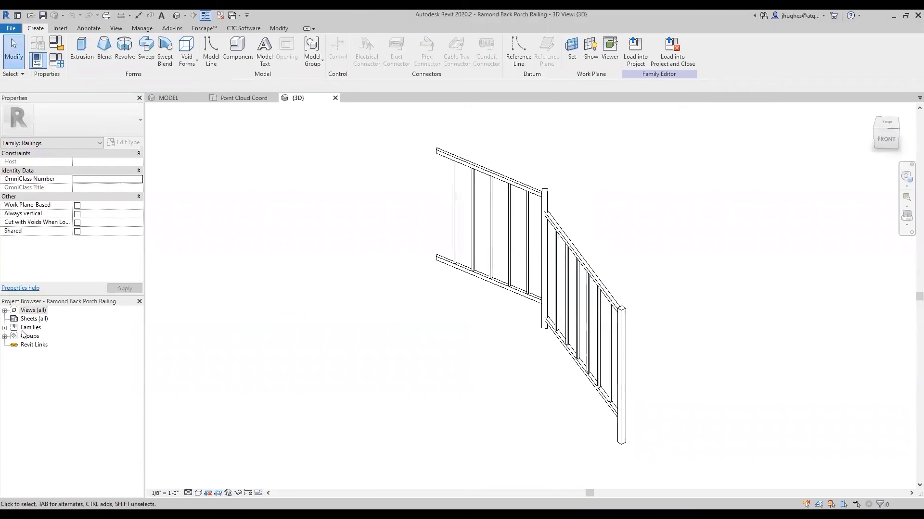
{"action": "left_click", "coordinate": [4, 311]}
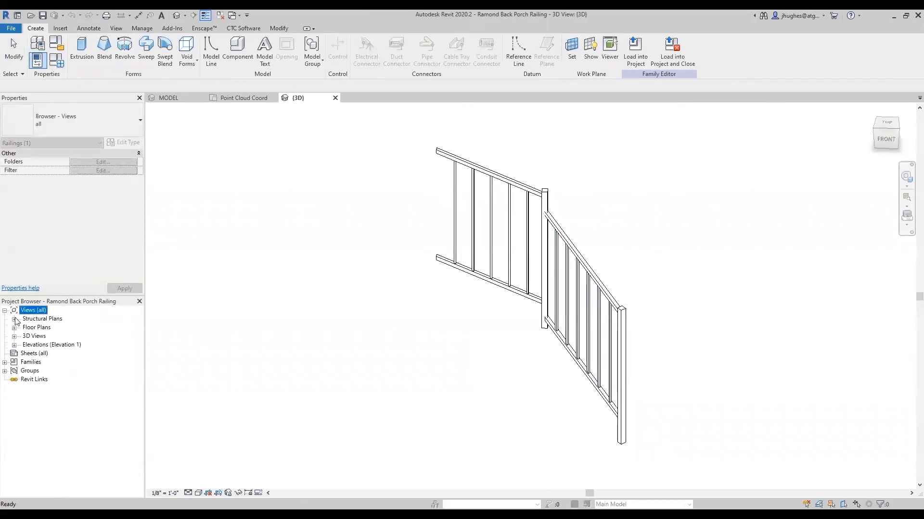
{"action": "left_click", "coordinate": [14, 328]}
{"action": "double_click", "coordinate": [40, 336]}
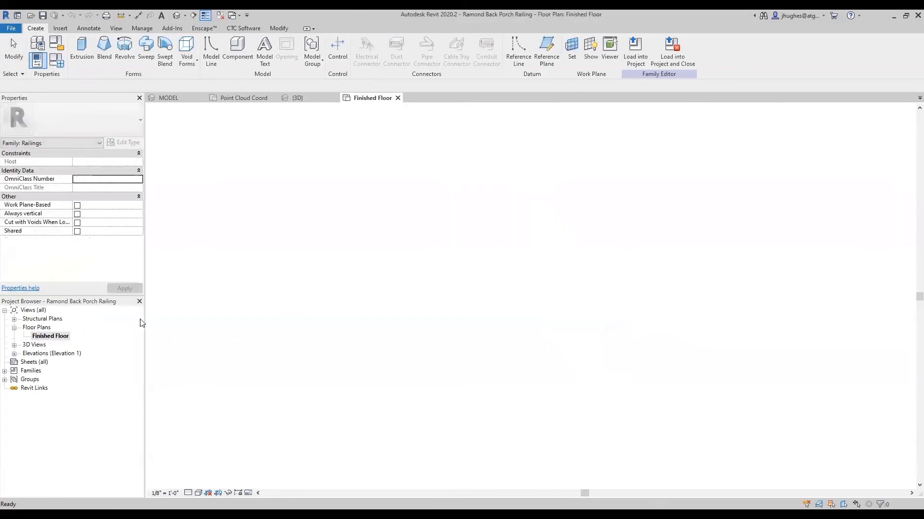
- Move all the railing extrusions so the midpoint of the upper rail run's free end sits on the reference planes' intersection
{"action": "left_click_drag", "start_coordinate": [406, 207], "coordinate": [722, 415]}
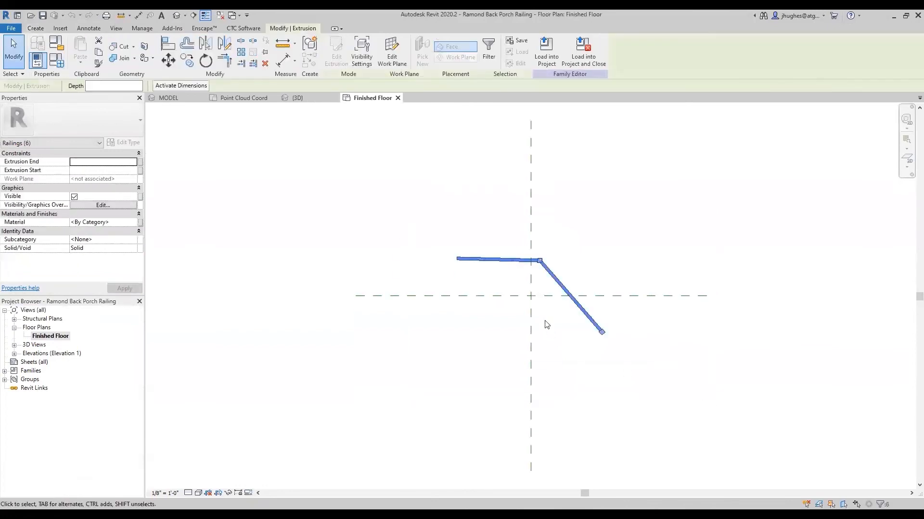
{"action": "key", "text": "m"}
{"action": "key", "text": "v"}
{"action": "scroll", "coordinate": [515, 309], "scroll_direction": "up", "scroll_amount": 2}
{"action": "scroll", "coordinate": [474, 281], "scroll_direction": "up", "scroll_amount": 3}
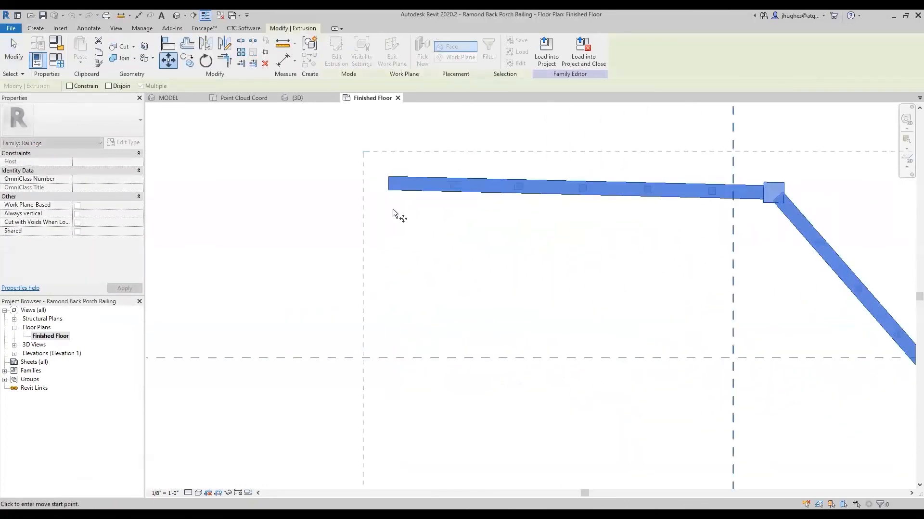
{"action": "left_click", "coordinate": [388, 184]}
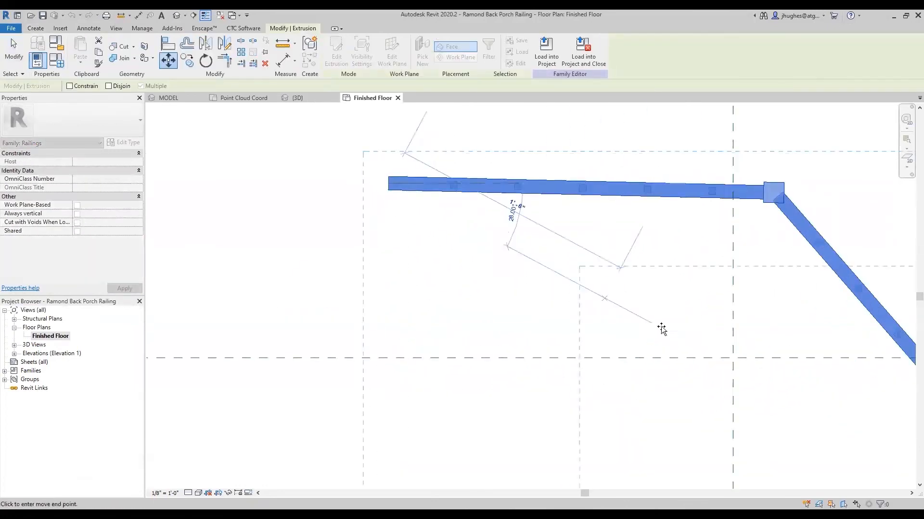
{"action": "left_click", "coordinate": [733, 359]}
{"action": "scroll", "coordinate": [645, 303], "scroll_direction": "down", "scroll_amount": 5}
{"action": "middle_click_drag", "start_coordinate": [773, 371], "coordinate": [465, 275]}
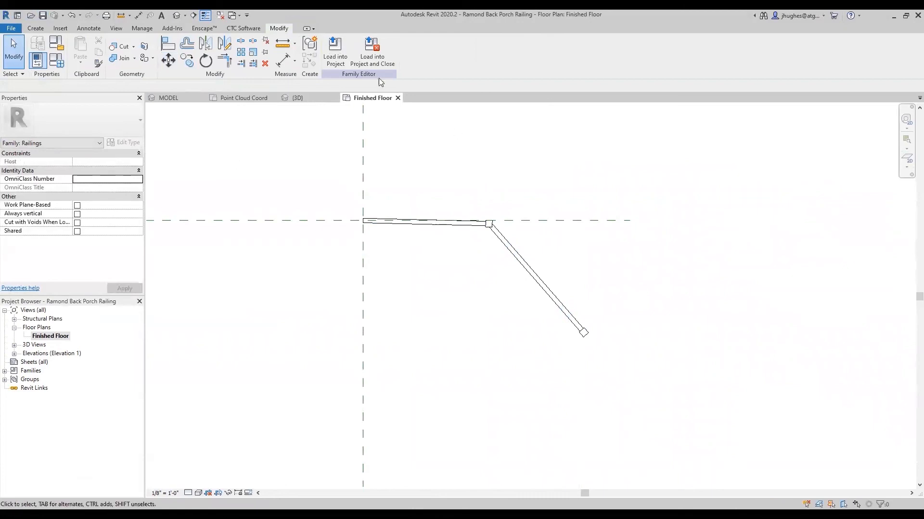
- Load the railing family into the 2020 2407 Ramond project and switch to its Point Cloud Coord floor plan
{"action": "left_click", "coordinate": [339, 59]}
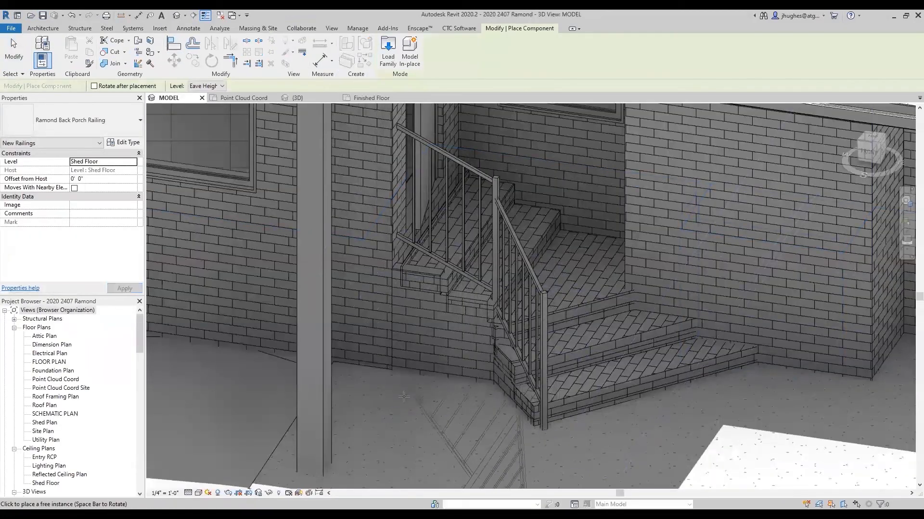
{"action": "left_click", "coordinate": [361, 98]}
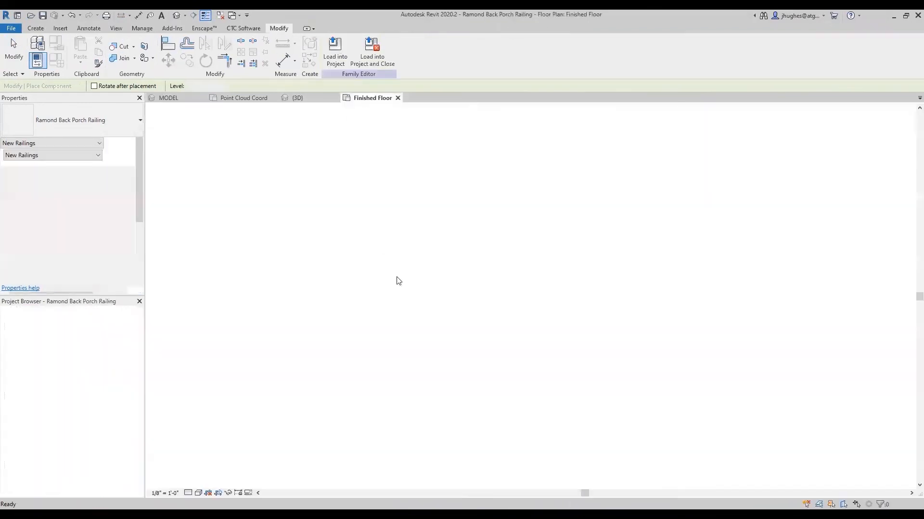
{"action": "left_click", "coordinate": [235, 96]}
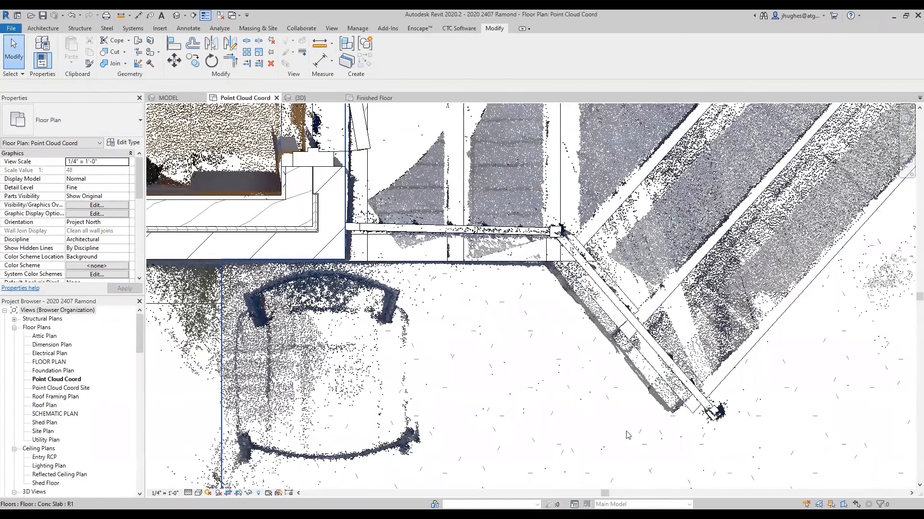
- Place a Ramond Back Porch Railing component at the midpoint of the existing Rear Porch Rail's end against the house wall
{"action": "scroll", "coordinate": [487, 294], "scroll_direction": "down", "scroll_amount": 5}
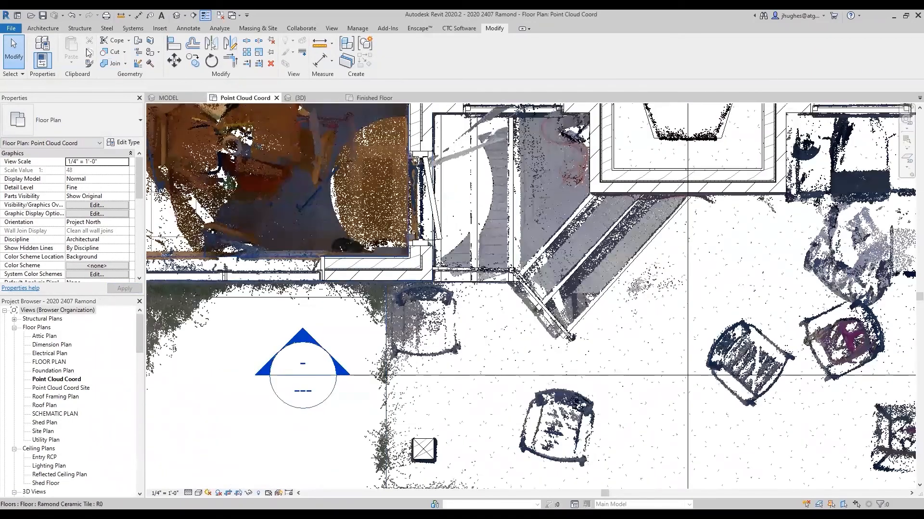
{"action": "left_click", "coordinate": [56, 29]}
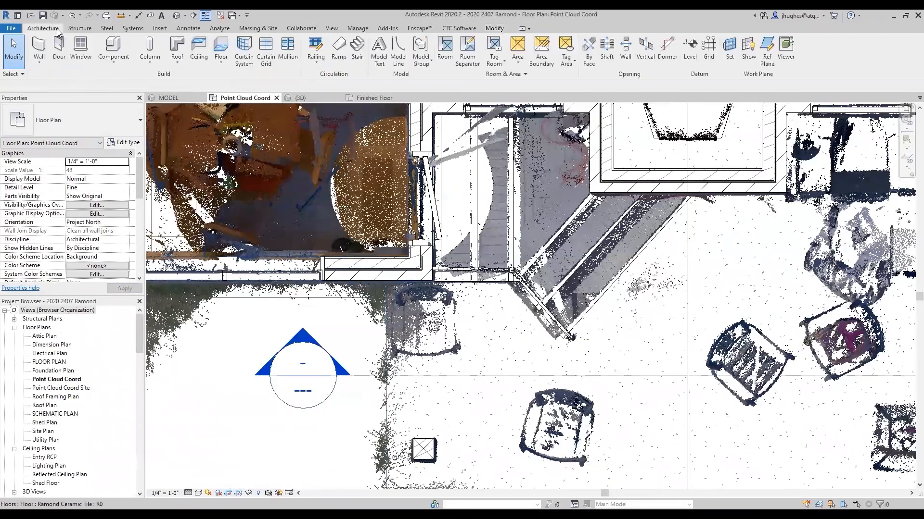
{"action": "left_click", "coordinate": [118, 48]}
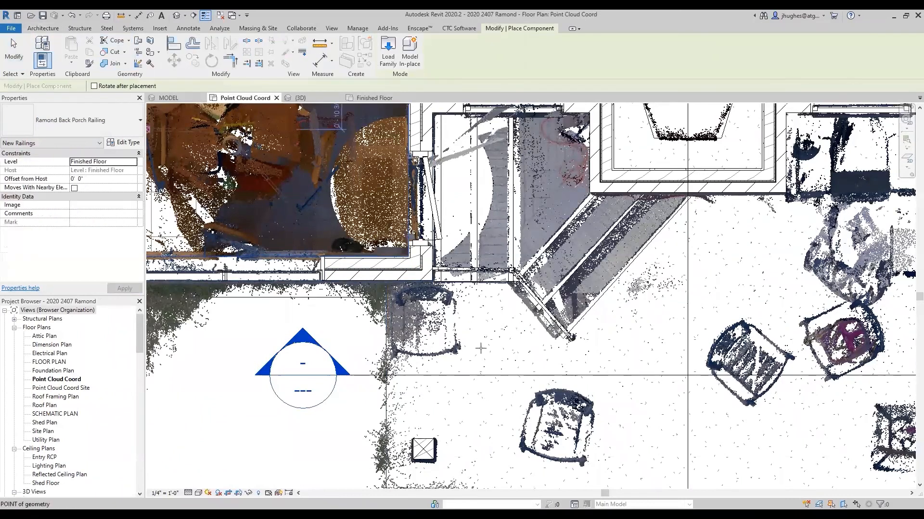
{"action": "scroll", "coordinate": [481, 347], "scroll_direction": "up", "scroll_amount": 5}
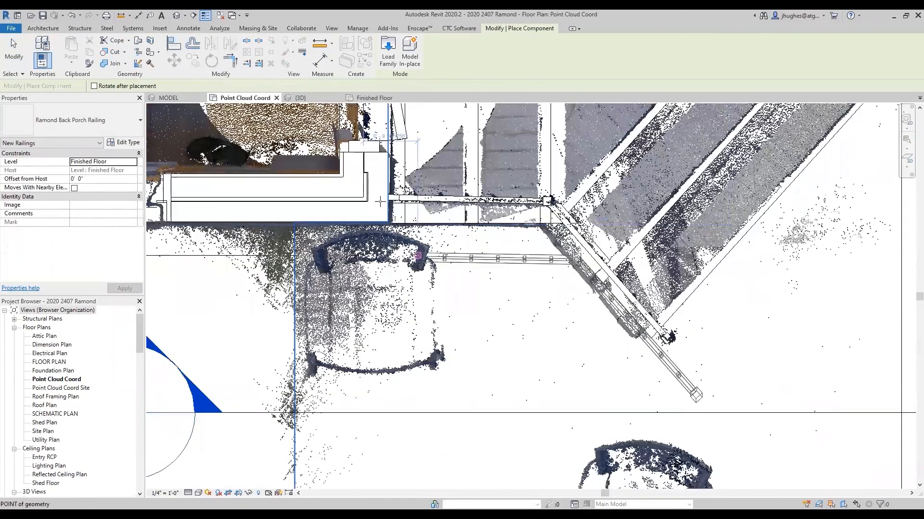
{"action": "scroll", "coordinate": [380, 201], "scroll_direction": "up", "scroll_amount": 6}
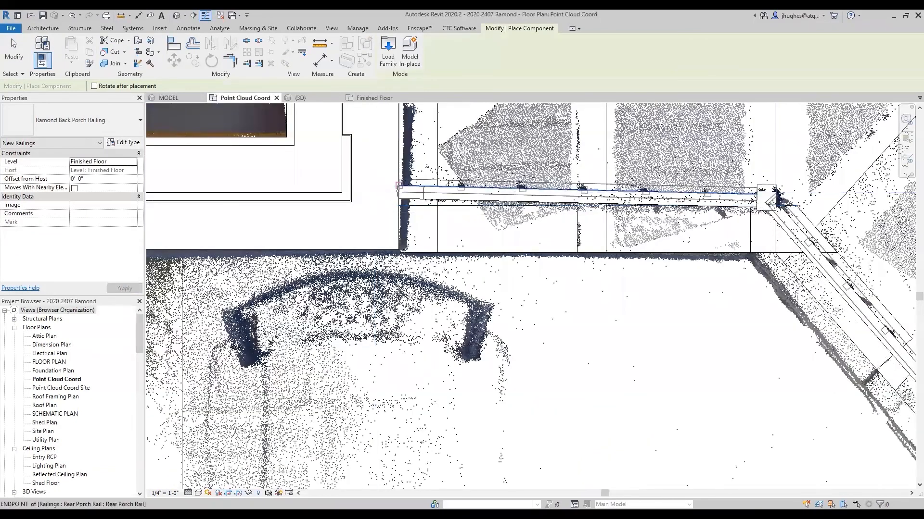
{"action": "scroll", "coordinate": [398, 188], "scroll_direction": "up", "scroll_amount": 3}
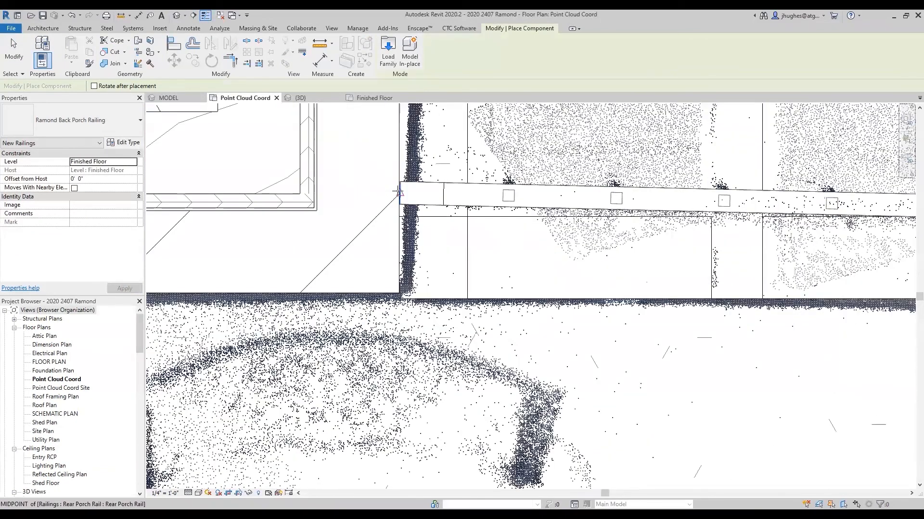
{"action": "left_click", "coordinate": [398, 193]}
{"action": "scroll", "coordinate": [404, 195], "scroll_direction": "down", "scroll_amount": 4}
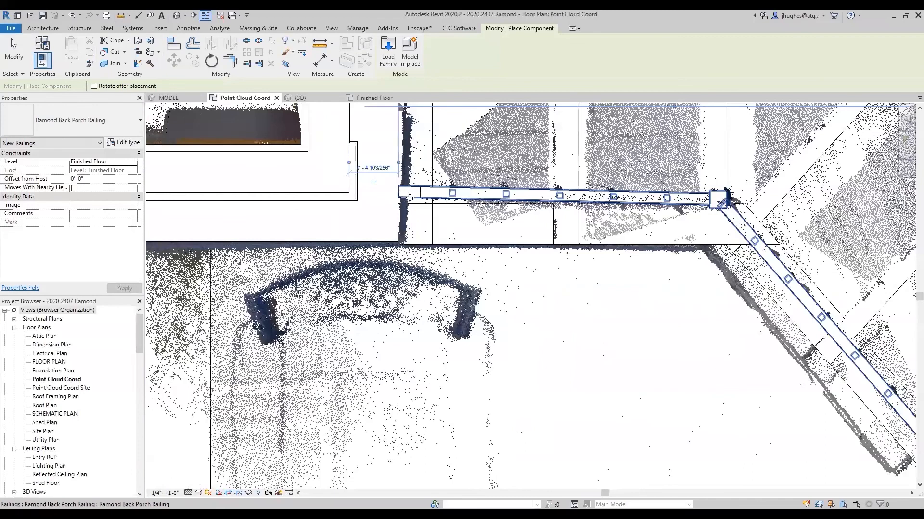
{"action": "scroll", "coordinate": [409, 197], "scroll_direction": "down", "scroll_amount": 4}
{"action": "key", "text": "Escape"}
{"action": "key", "text": "Escape"}
- Close the railing family's 3D and Finished Floor views and return to the project's MODEL 3D view
{"action": "left_click", "coordinate": [322, 99]}
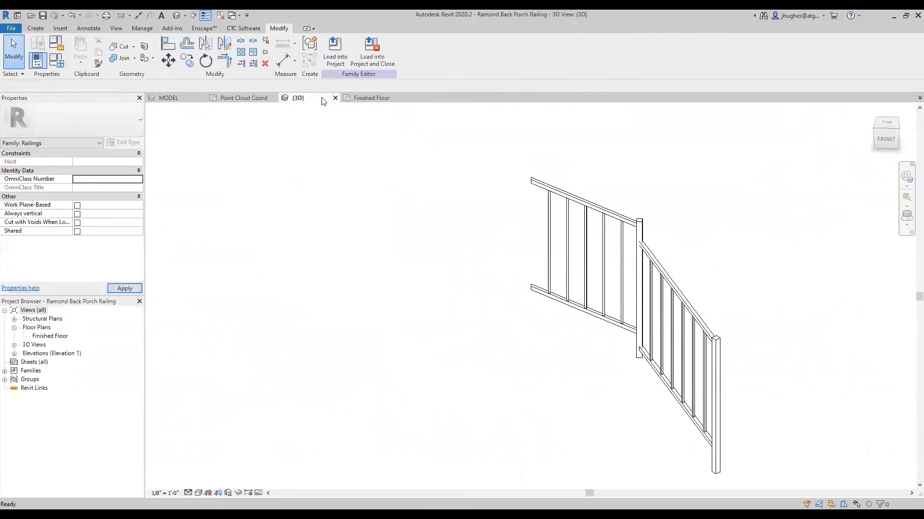
{"action": "left_click", "coordinate": [335, 98]}
{"action": "left_click", "coordinate": [338, 98]}
{"action": "left_click", "coordinate": [178, 97]}
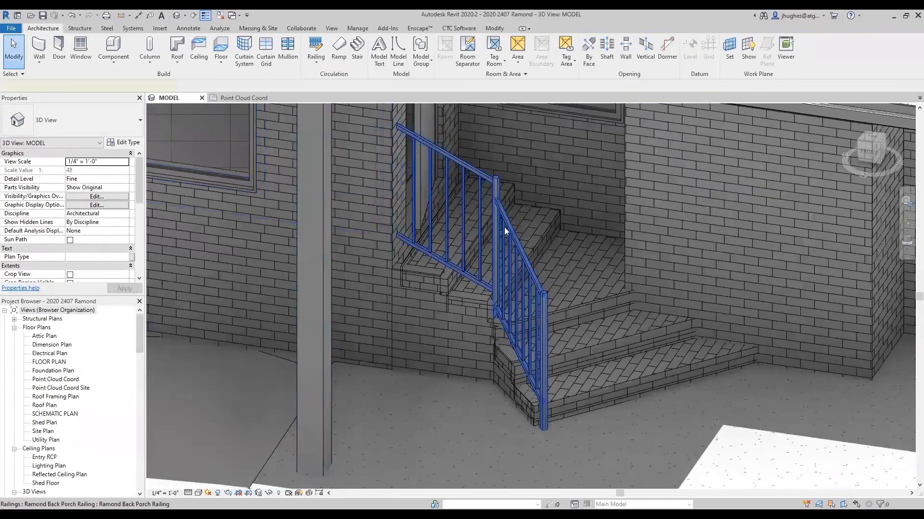
- Inspect the overlapping porch railings in 3D, selecting each to compare the loaded family with the in-place model
{"action": "left_click", "coordinate": [504, 227]}
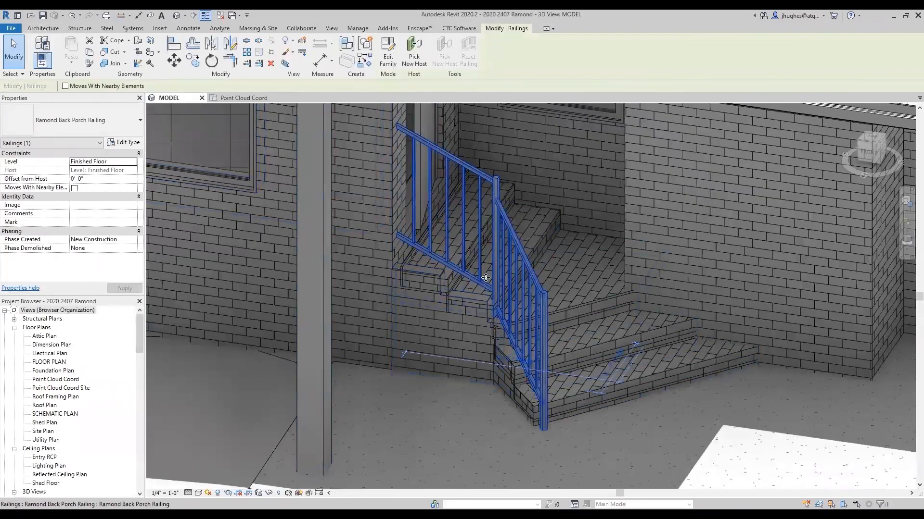
{"action": "key", "text": "Escape"}
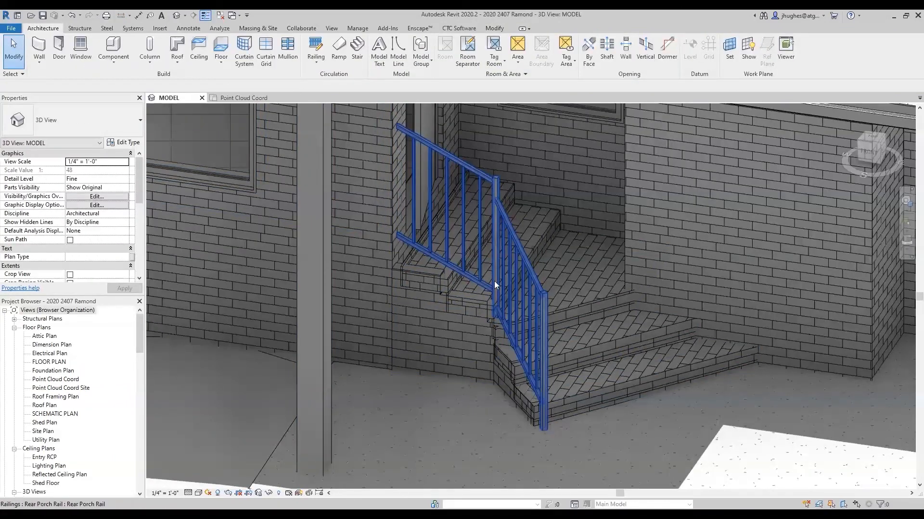
{"action": "left_click", "coordinate": [495, 281]}
{"action": "key", "text": "Escape"}
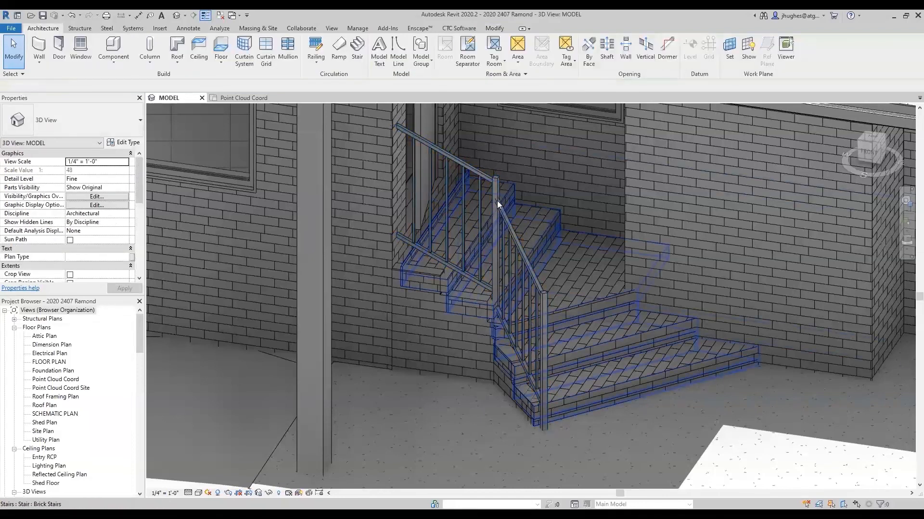
{"action": "left_click", "coordinate": [512, 232]}
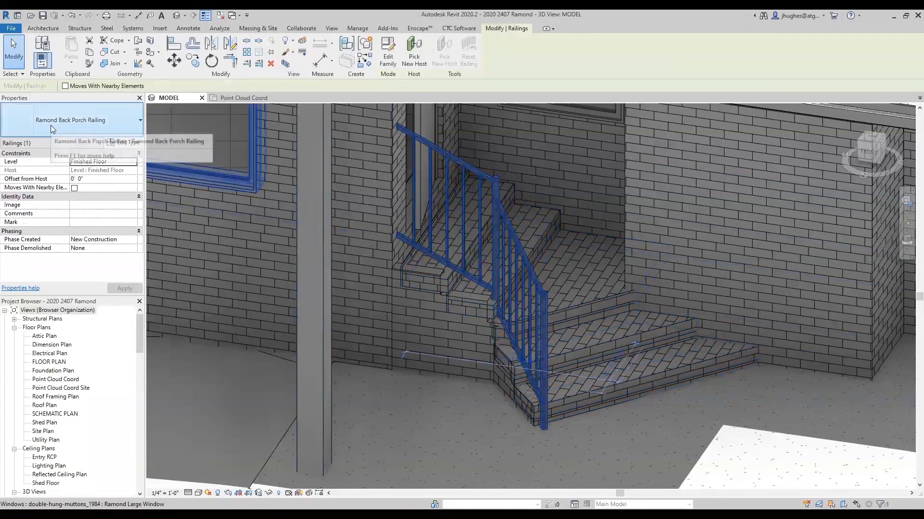
{"action": "key", "text": "Escape"}
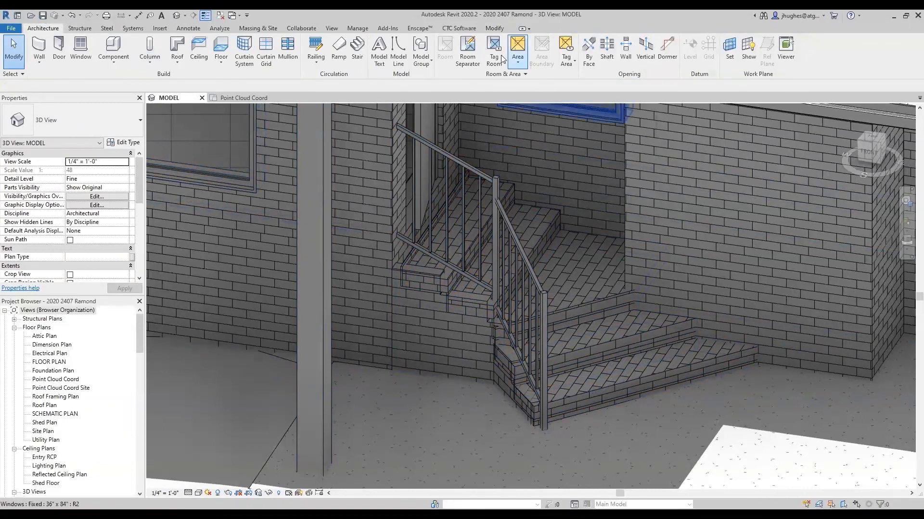
- Launch the CTC HIVE content manager and go to its page for adding content
{"action": "left_click", "coordinate": [464, 30]}
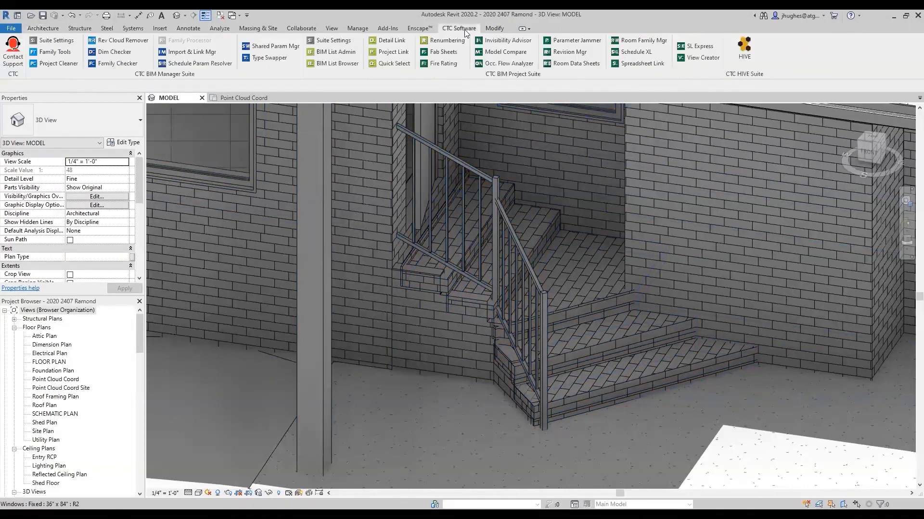
{"action": "left_click", "coordinate": [743, 49]}
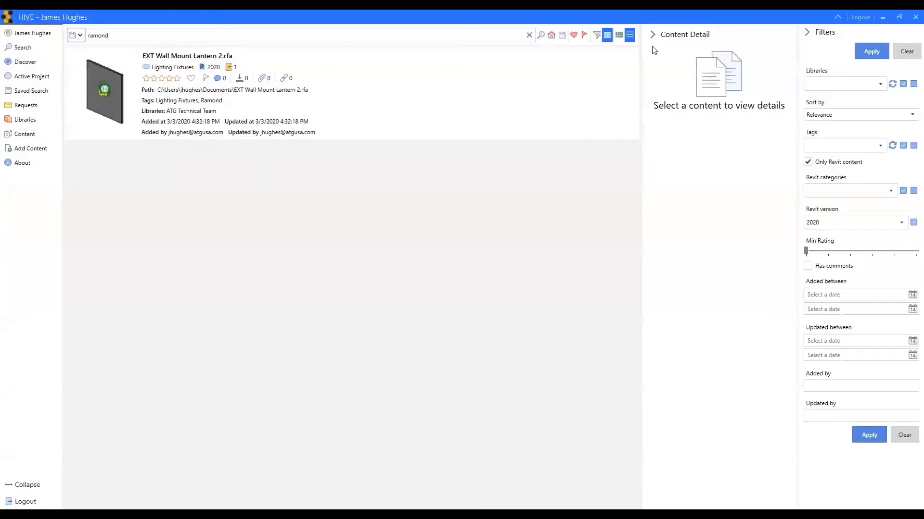
{"action": "left_click", "coordinate": [550, 36]}
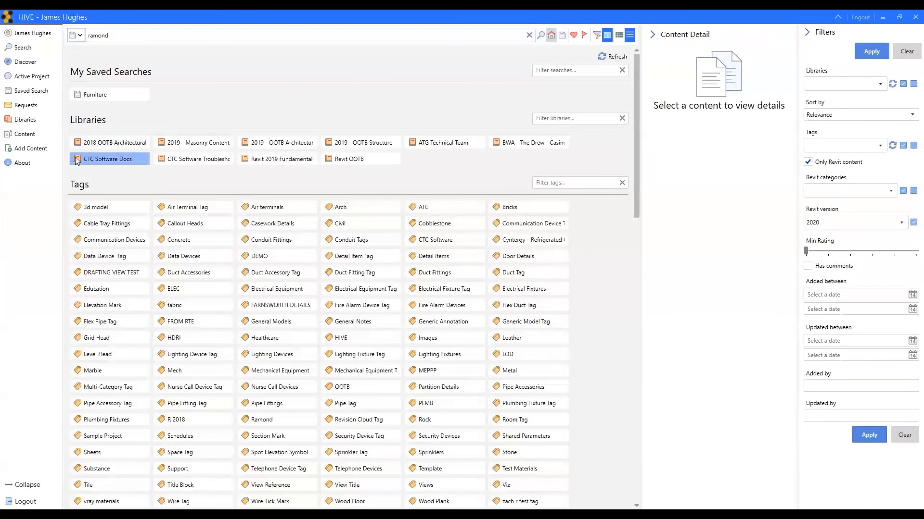
{"action": "left_click", "coordinate": [51, 149]}
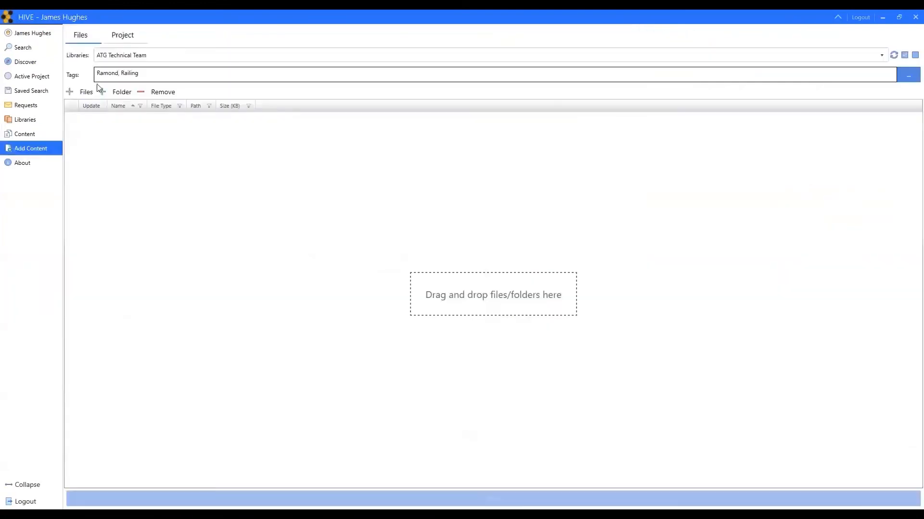
- Add the Ramond Back Porch Railing family file from the Desktop to the HIVE upload list
{"action": "left_click", "coordinate": [86, 93]}
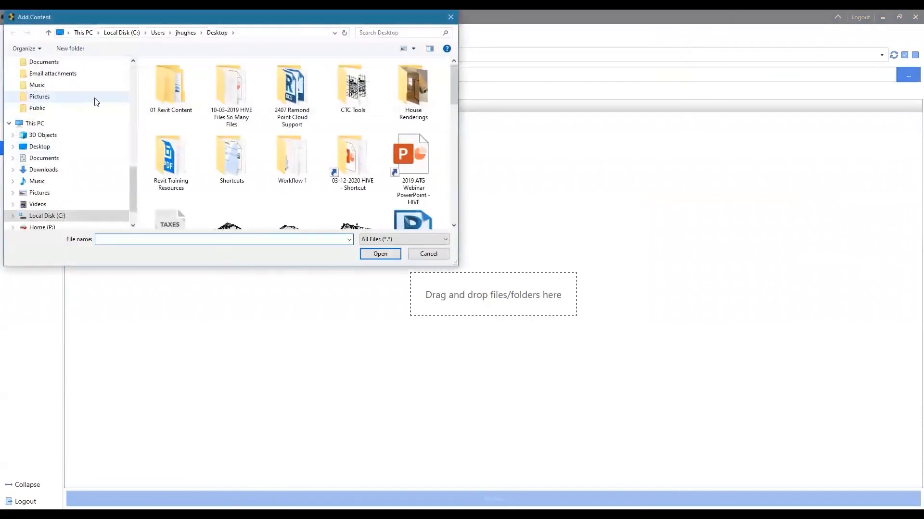
{"action": "left_click", "coordinate": [40, 146]}
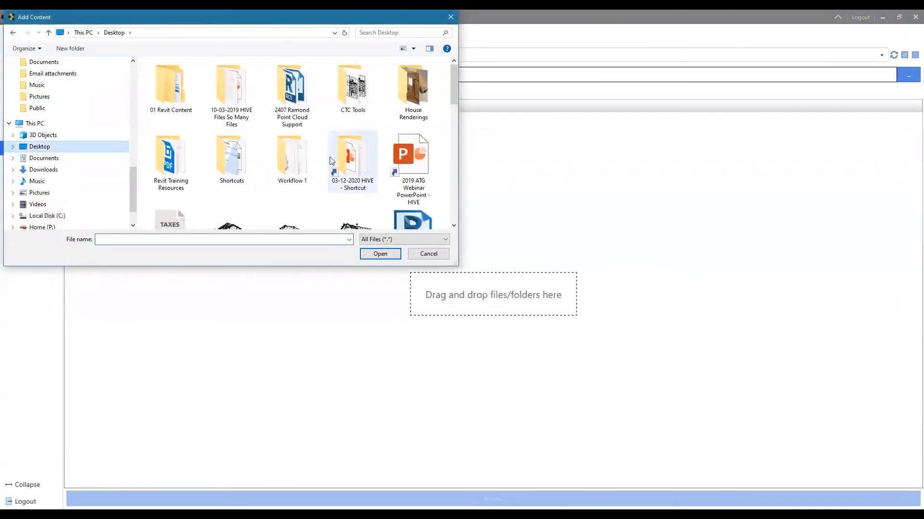
{"action": "scroll", "coordinate": [330, 157], "scroll_direction": "down", "scroll_amount": 5}
{"action": "scroll", "coordinate": [320, 179], "scroll_direction": "up", "scroll_amount": 1}
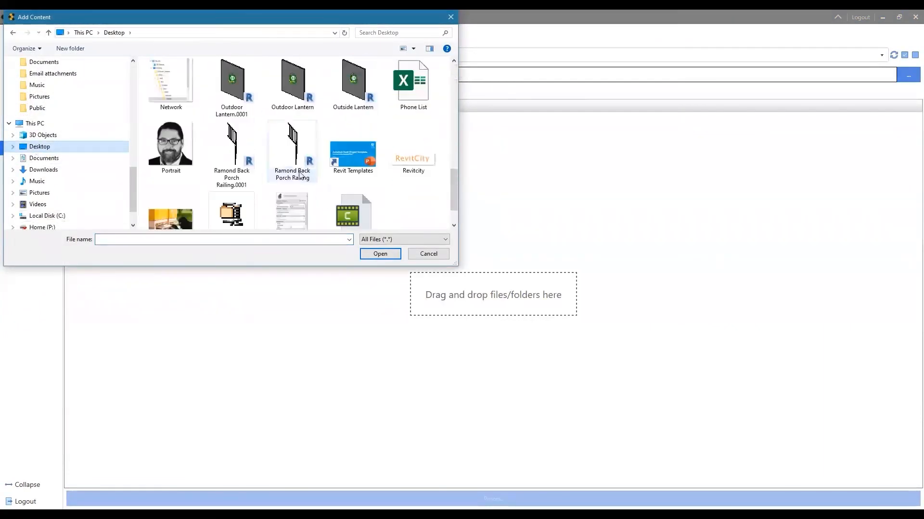
{"action": "left_click", "coordinate": [292, 158]}
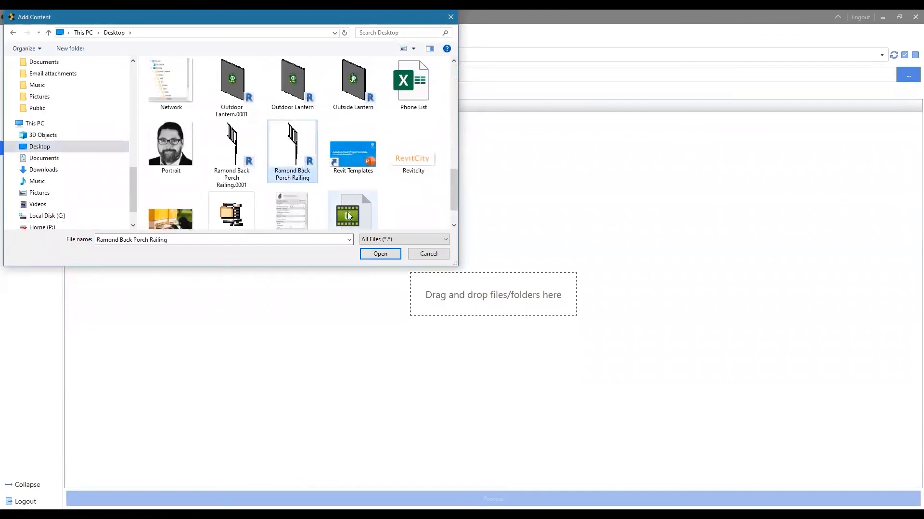
{"action": "left_click", "coordinate": [387, 254]}
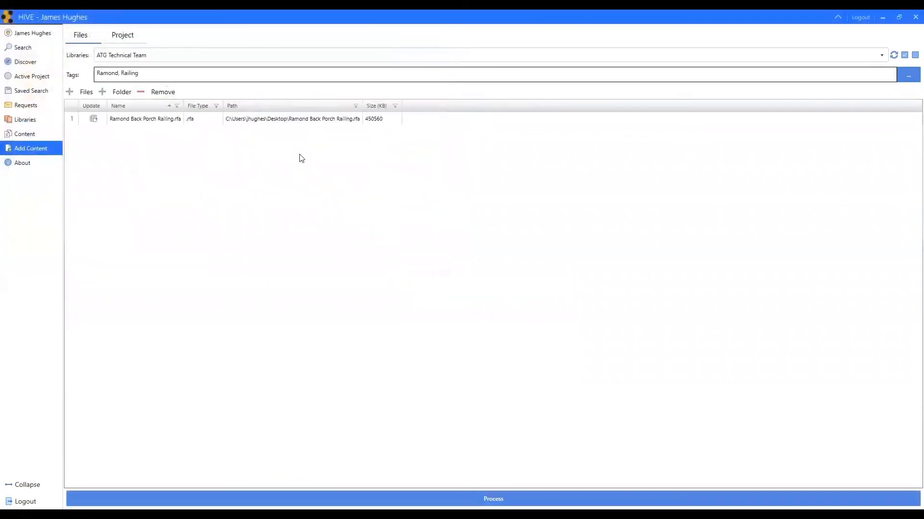
- Review the railing file's upload settings, checking the library selection and the assigned tags without changing either
{"action": "left_click", "coordinate": [145, 120]}
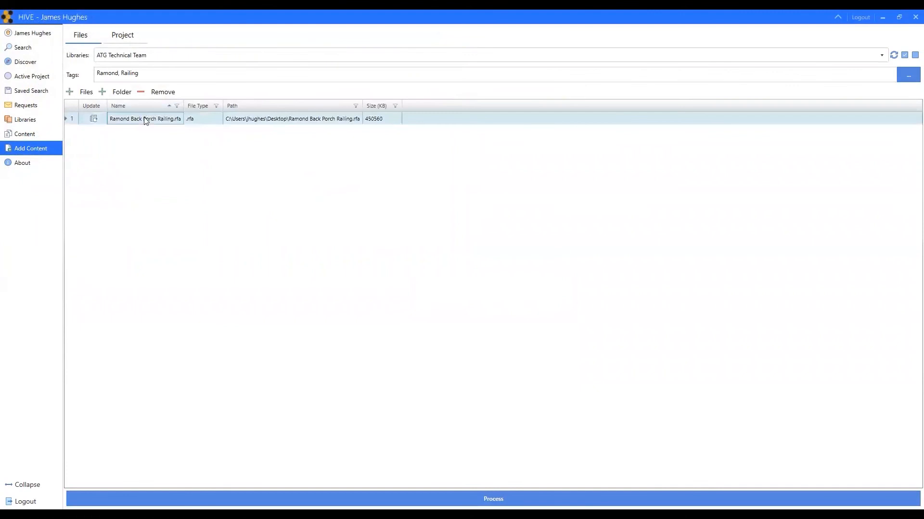
{"action": "left_click", "coordinate": [217, 57]}
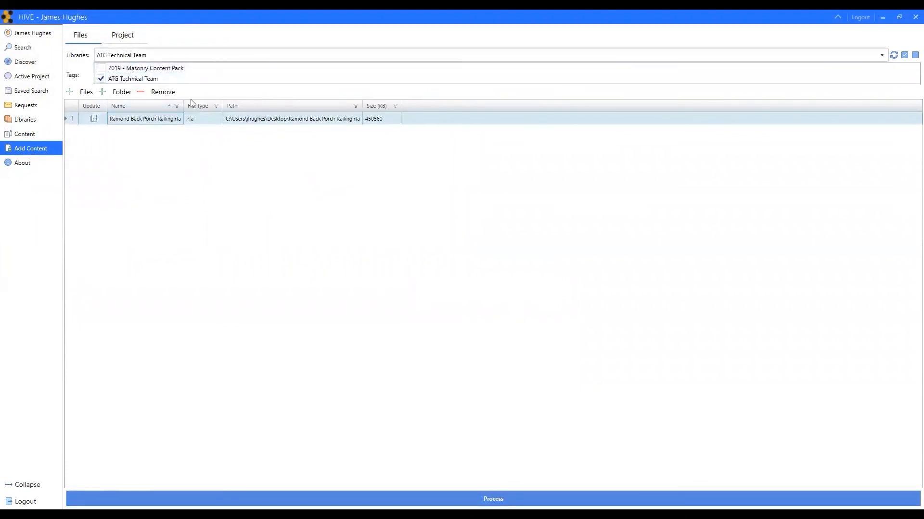
{"action": "left_click", "coordinate": [461, 175]}
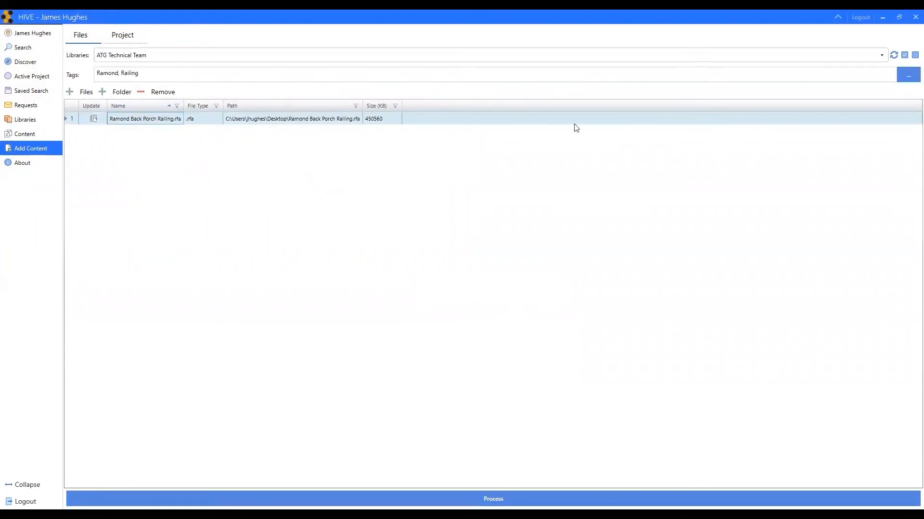
{"action": "left_click", "coordinate": [128, 76]}
{"action": "scroll", "coordinate": [427, 222], "scroll_direction": "down", "scroll_amount": 15}
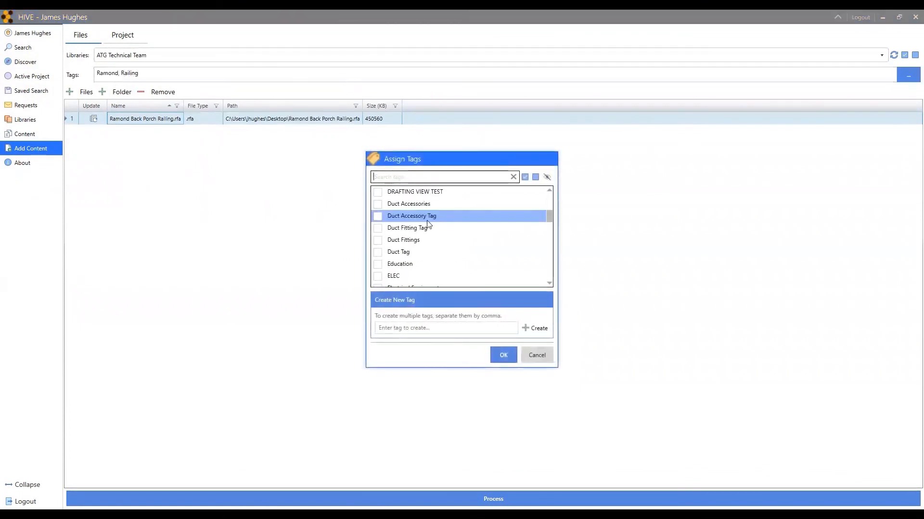
{"action": "scroll", "coordinate": [423, 227], "scroll_direction": "down", "scroll_amount": 3}
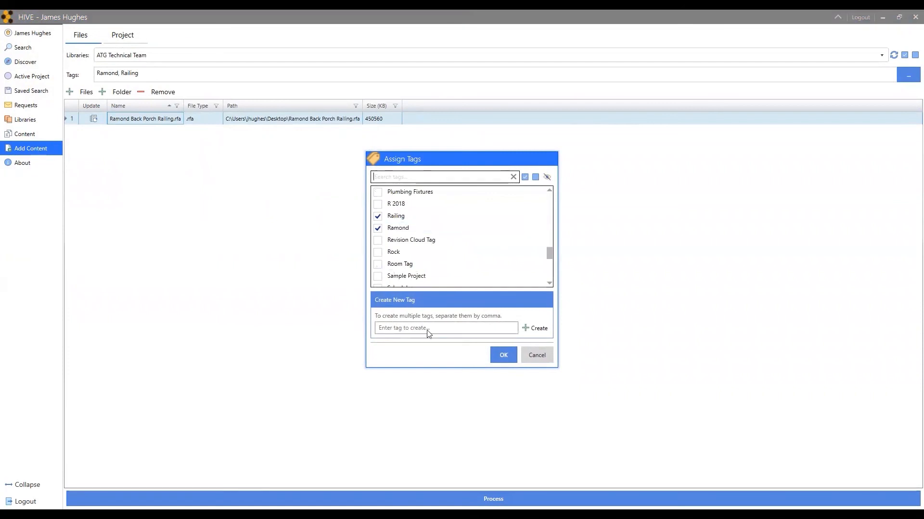
{"action": "left_click", "coordinate": [532, 355]}
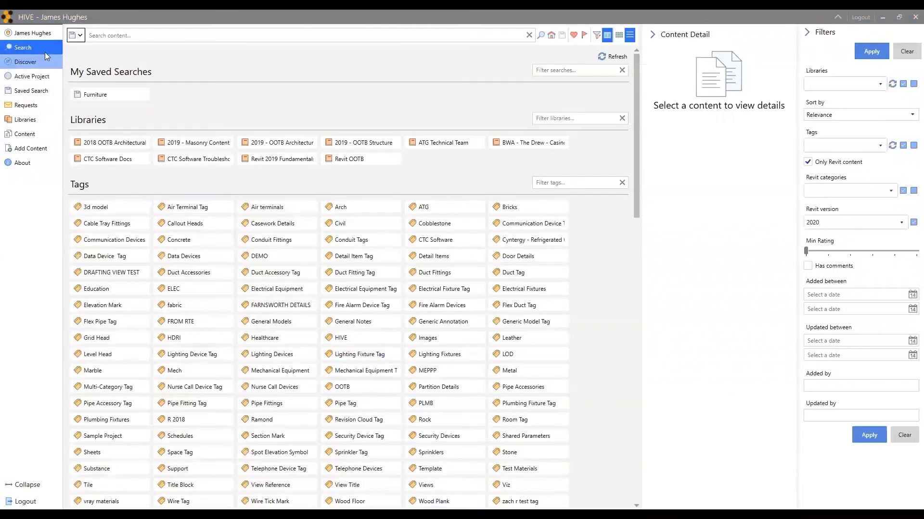
- Search the HIVE content for "ramond" and view the details and available actions of the Ramond Back Porch Railing family
{"action": "left_click", "coordinate": [42, 47]}
{"action": "left_click", "coordinate": [114, 35]}
{"action": "type", "text": "ramond"}
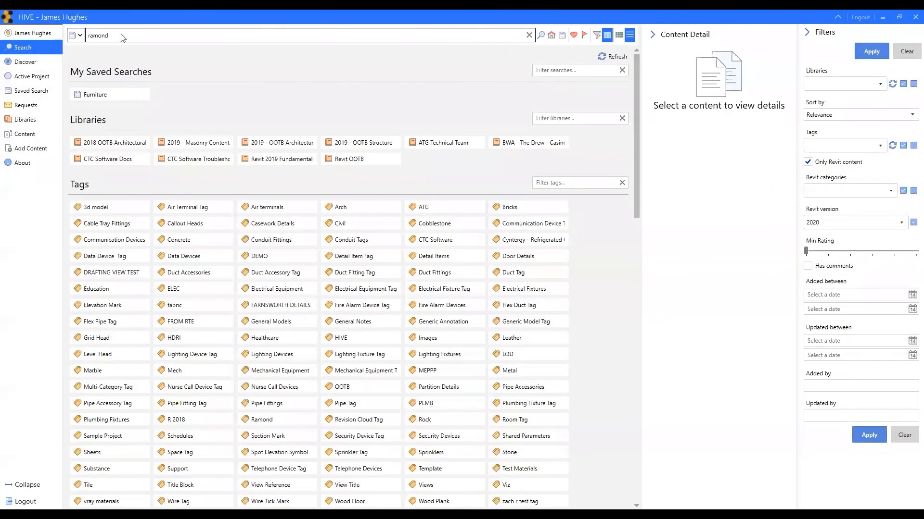
{"action": "key", "text": "Return"}
{"action": "left_click", "coordinate": [124, 58]}
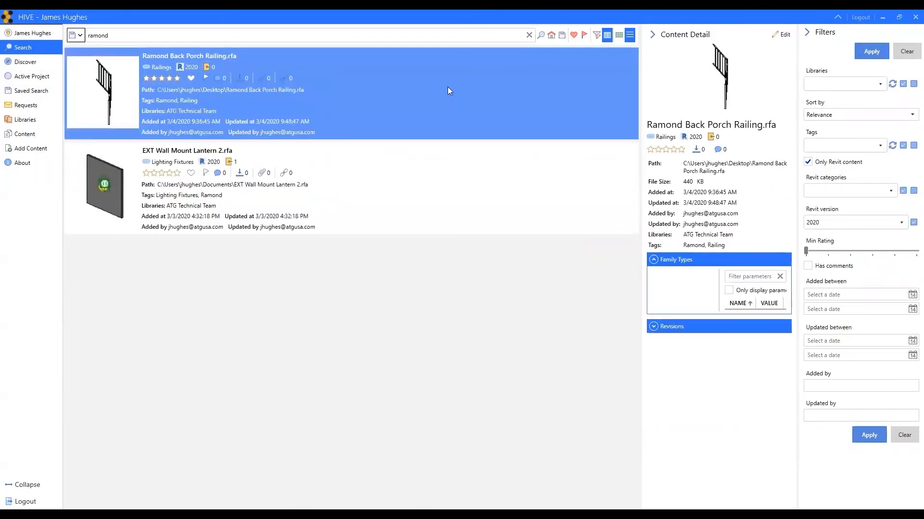
{"action": "right_click", "coordinate": [447, 87]}
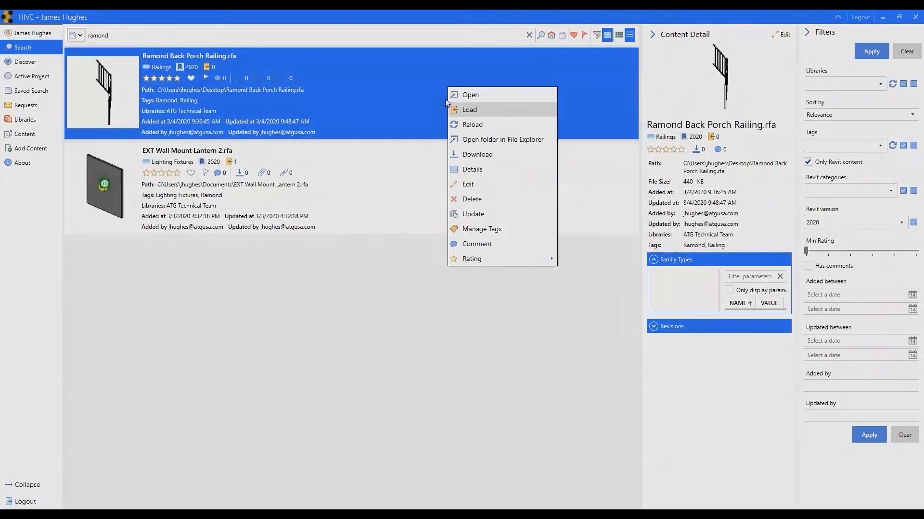
{"action": "left_click", "coordinate": [419, 97]}
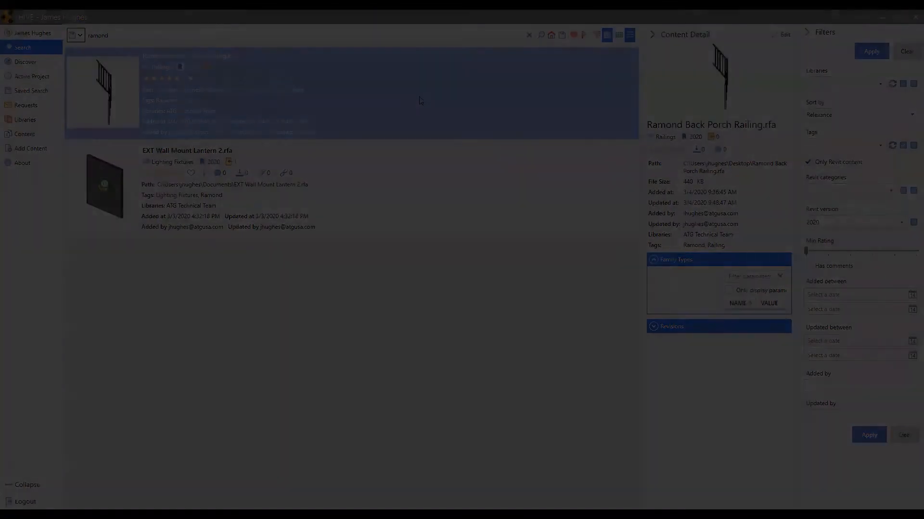